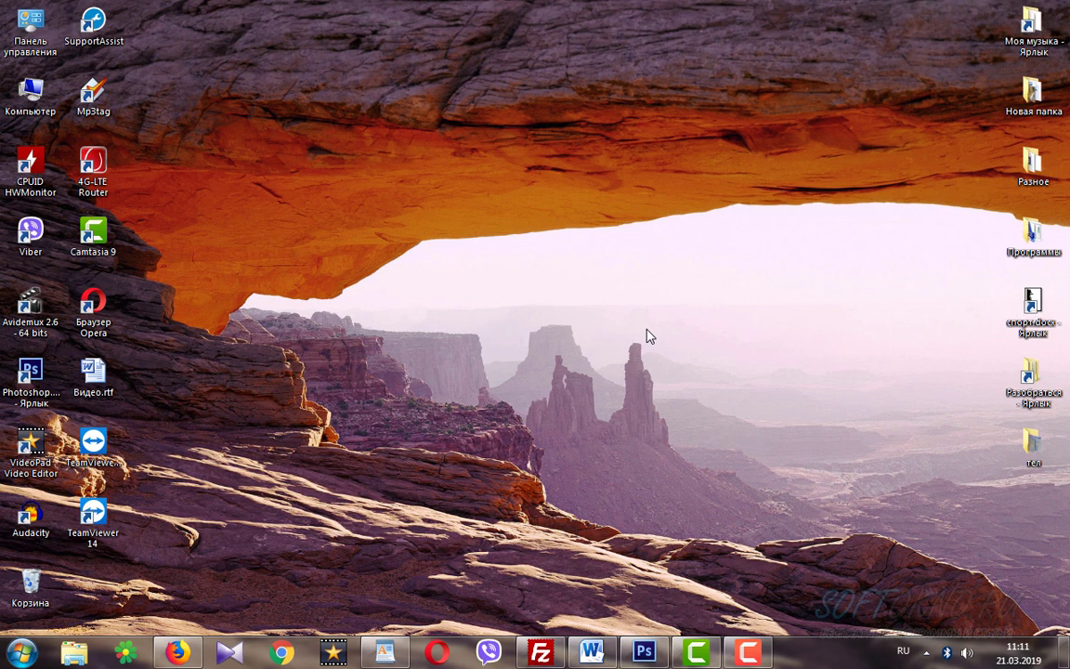
# Step: Open the Windows Task Manager
pyautogui.press('super+r')
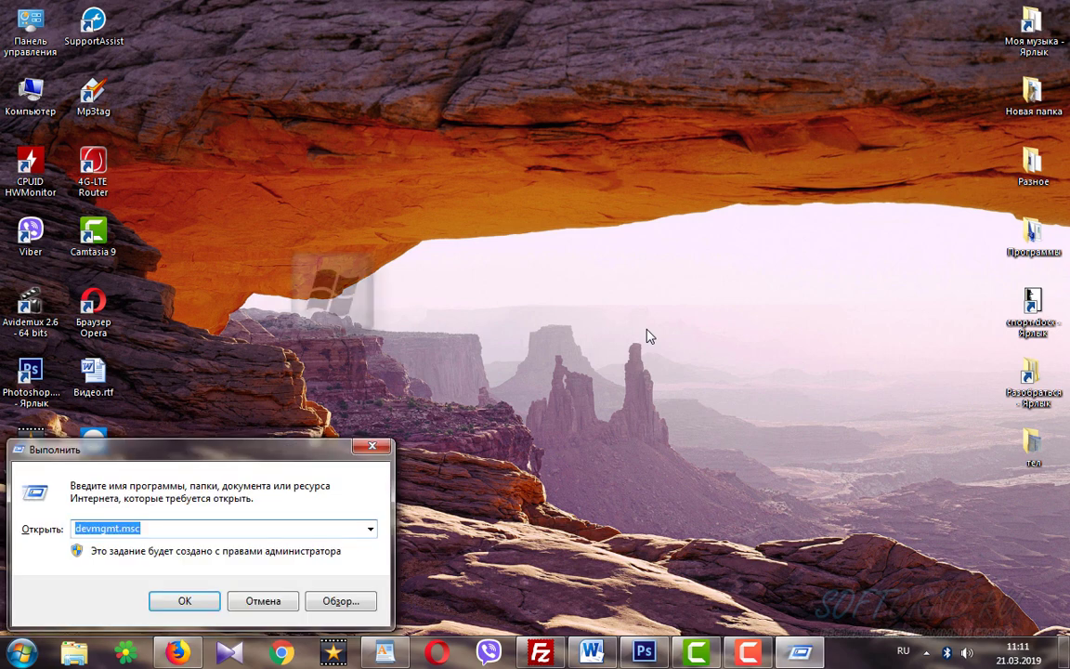
pyautogui.click(375, 447)
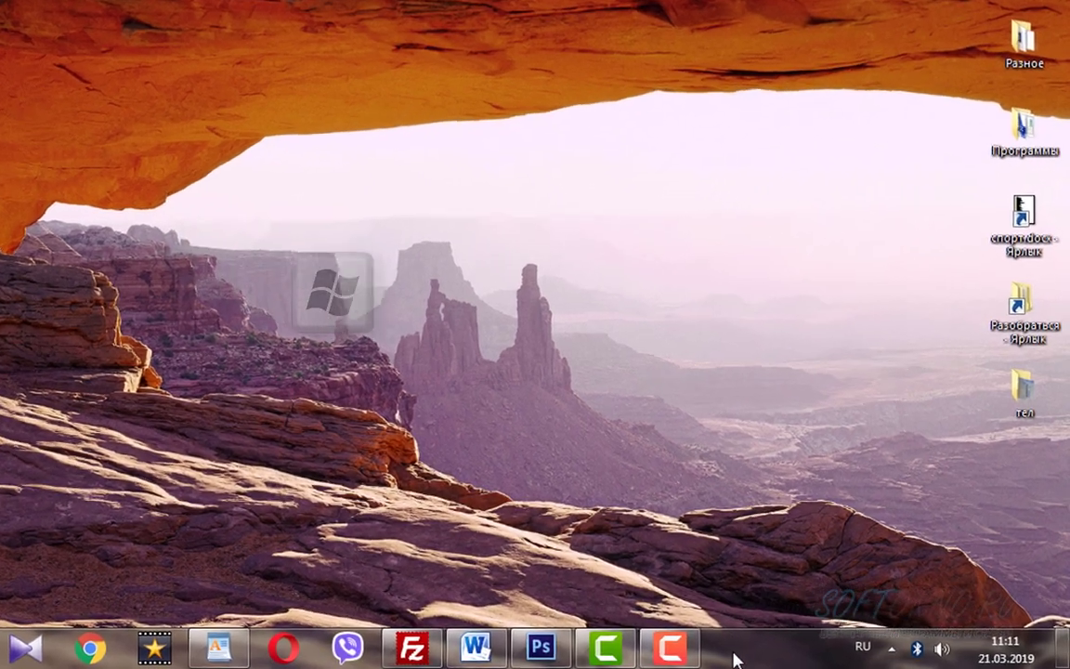
pyautogui.rightClick(799, 650)
pyautogui.click(750, 578)
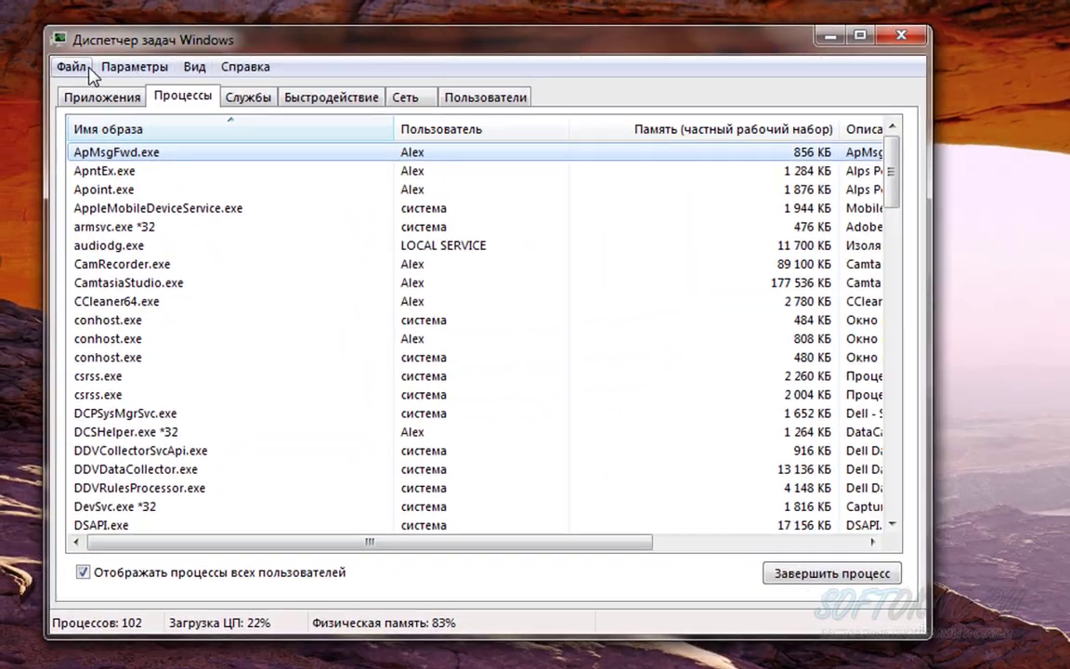
# Step: Run devmgmt.msc as a new task from the Task Manager to open the Device Manager
pyautogui.click(259, 22)
pyautogui.click(134, 101)
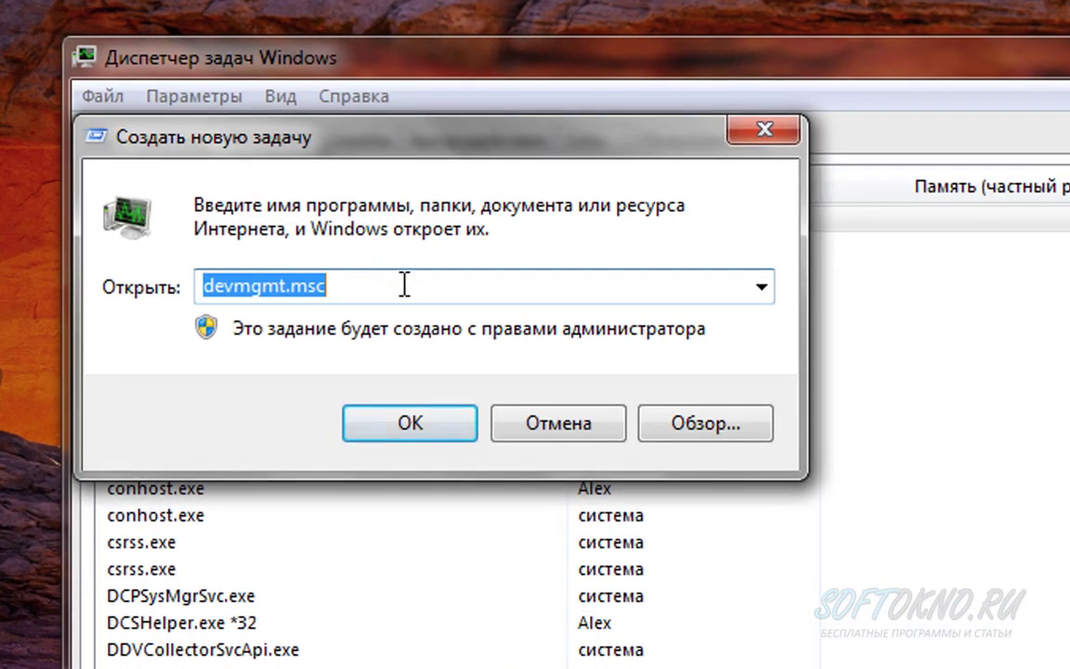
pyautogui.click(404, 286)
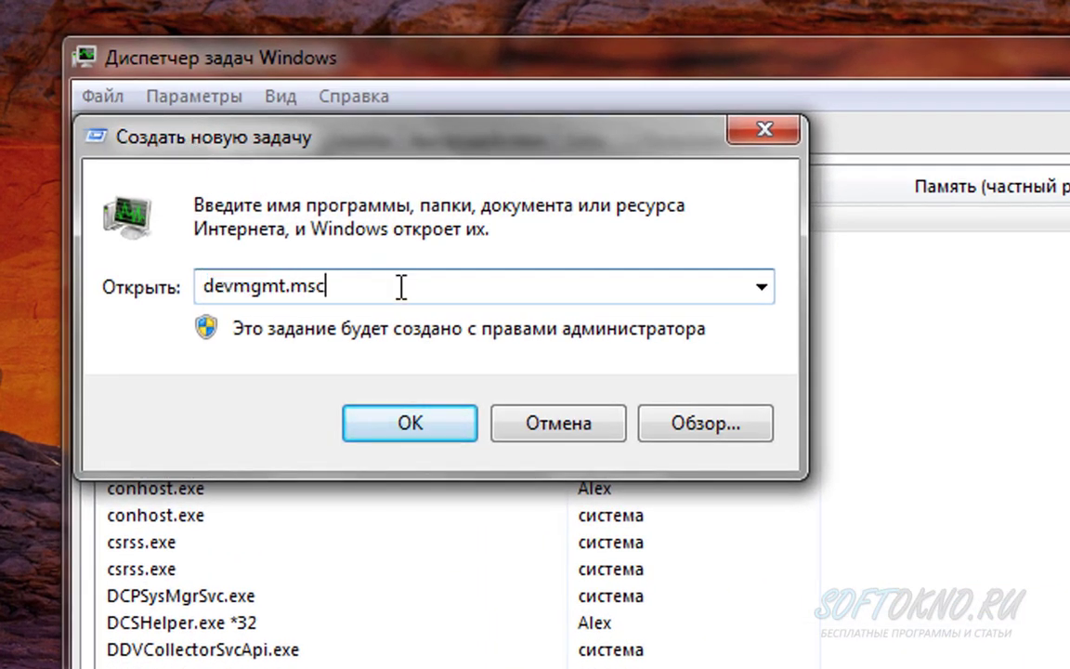
pyautogui.moveTo(341, 290); pyautogui.dragTo(193, 287)
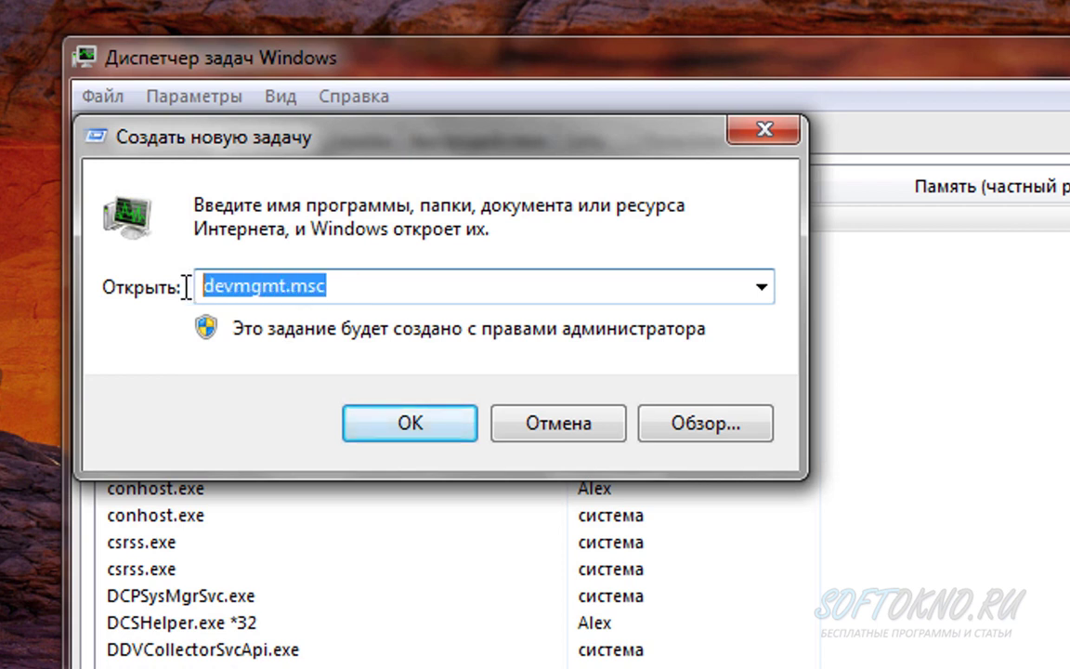
pyautogui.click(365, 289)
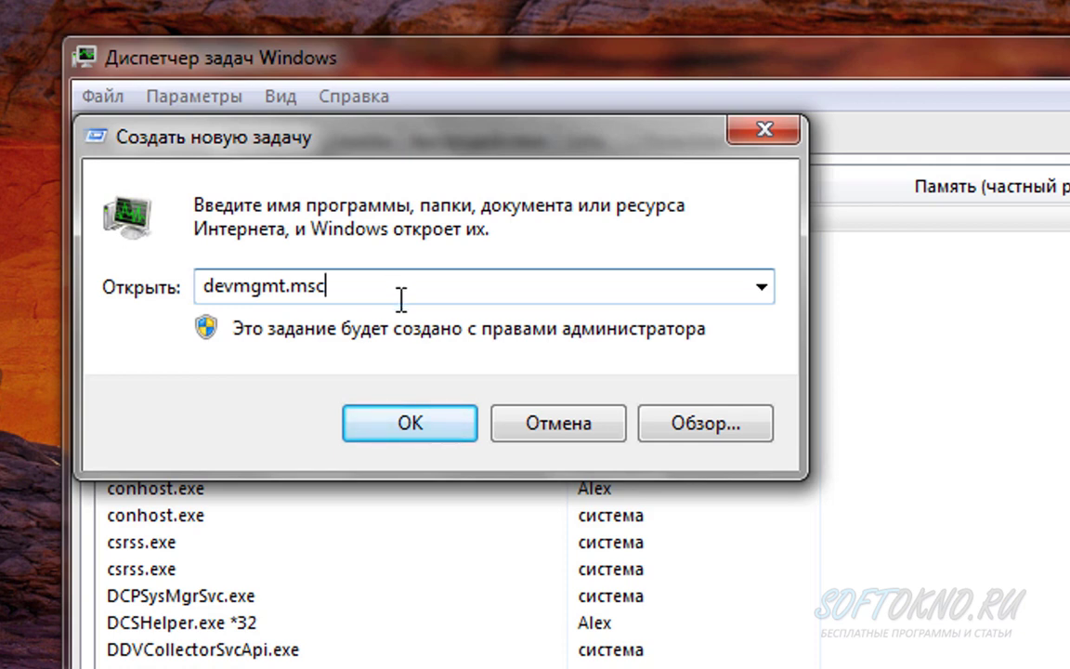
pyautogui.click(399, 429)
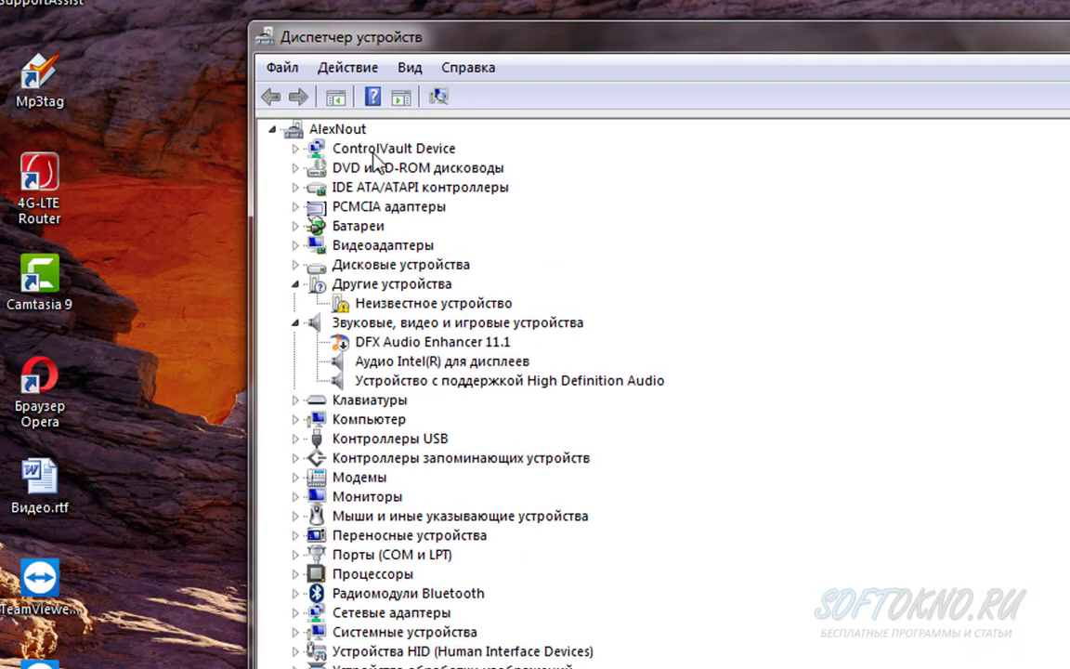
# Step: Collapse the sound devices and Другие устройства categories and expand Радиомодули Bluetooth
pyautogui.click(296, 323)
pyautogui.click(294, 283)
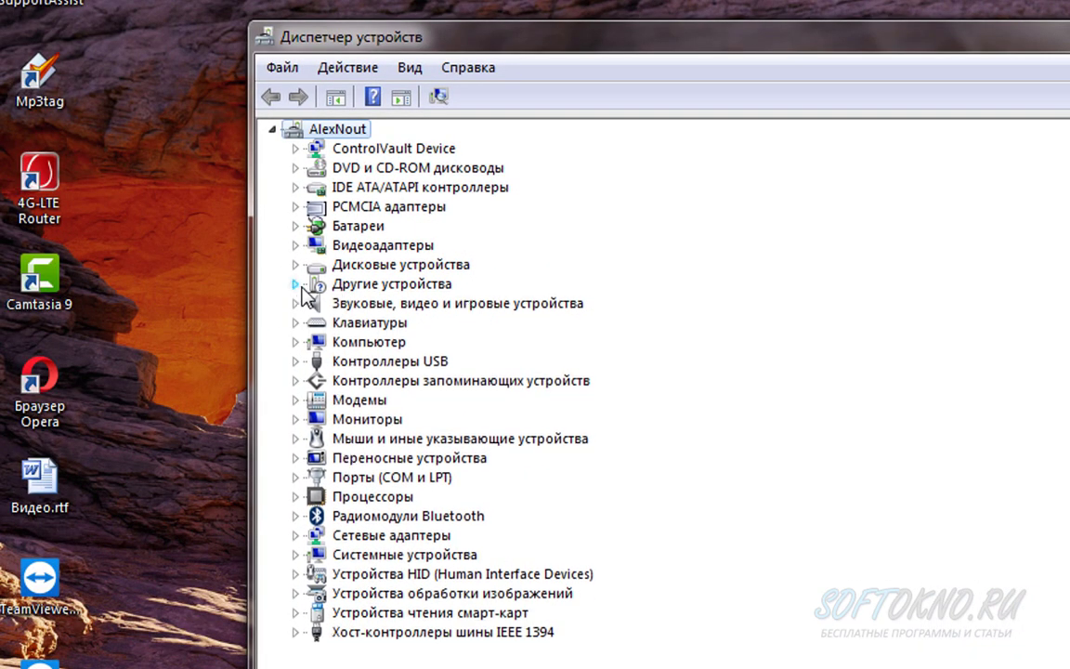
pyautogui.click(316, 516)
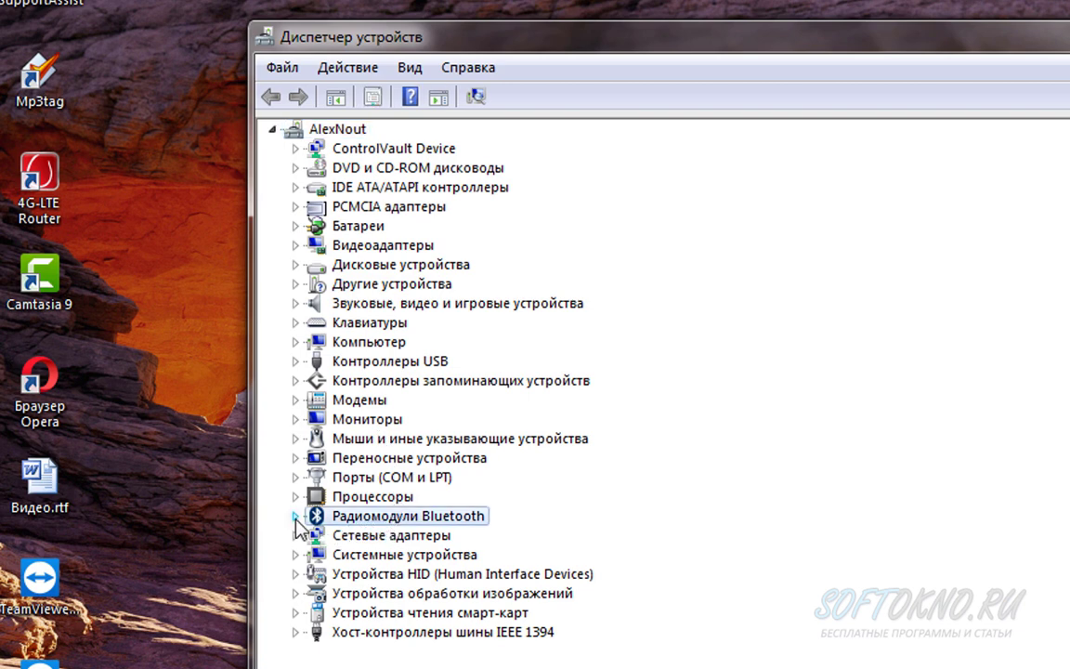
pyautogui.click(295, 516)
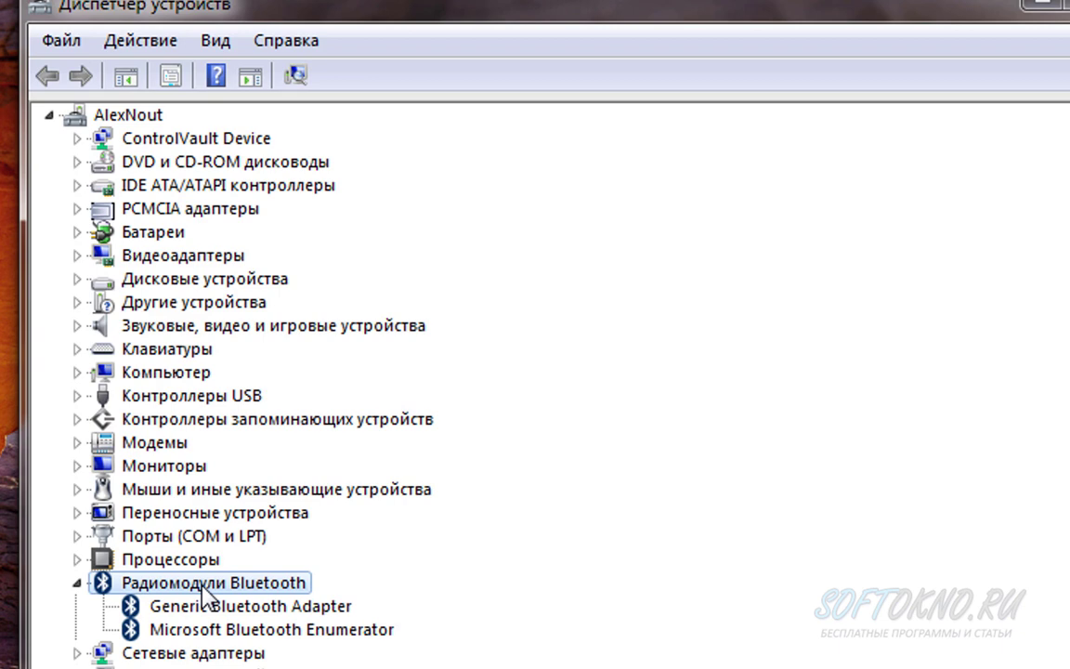
pyautogui.rightClick(204, 605)
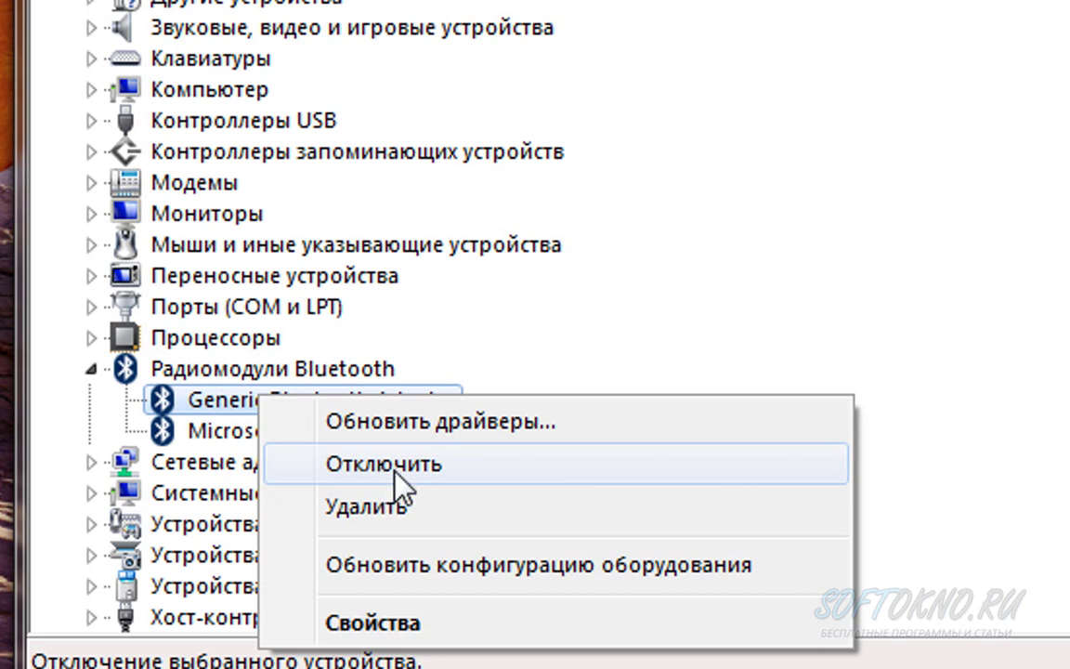
pyautogui.click(234, 380)
pyautogui.click(90, 369)
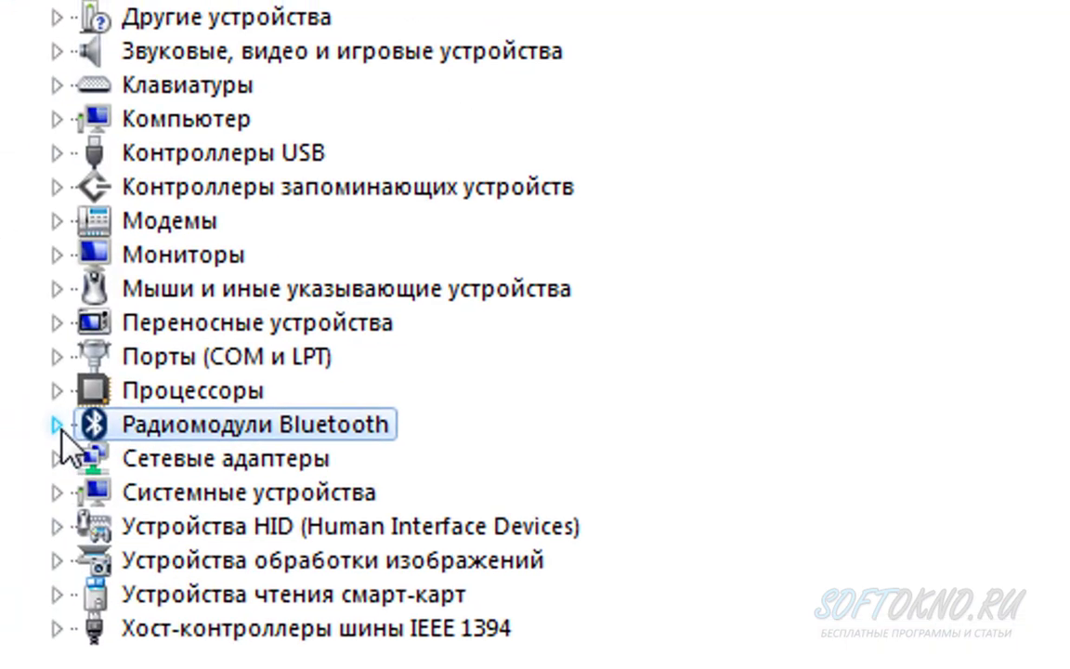
# Step: Disable the Generic Bluetooth Adapter under Радиомодули Bluetooth and check the hidden notification icons for Bluetooth
pyautogui.click(58, 425)
pyautogui.rightClick(275, 462)
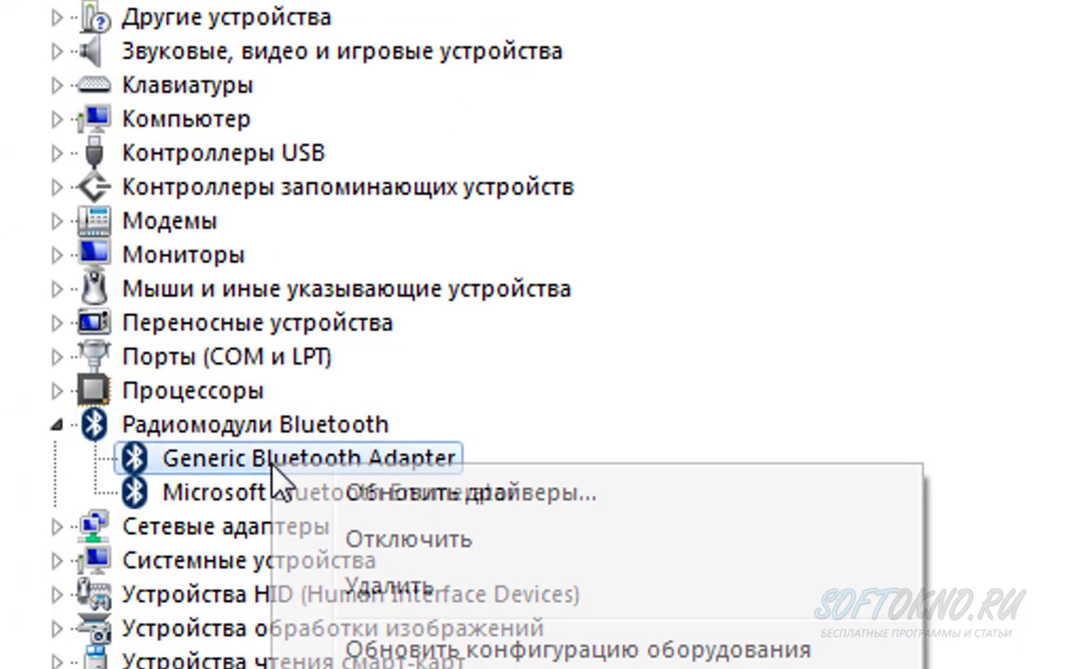
pyautogui.click(461, 538)
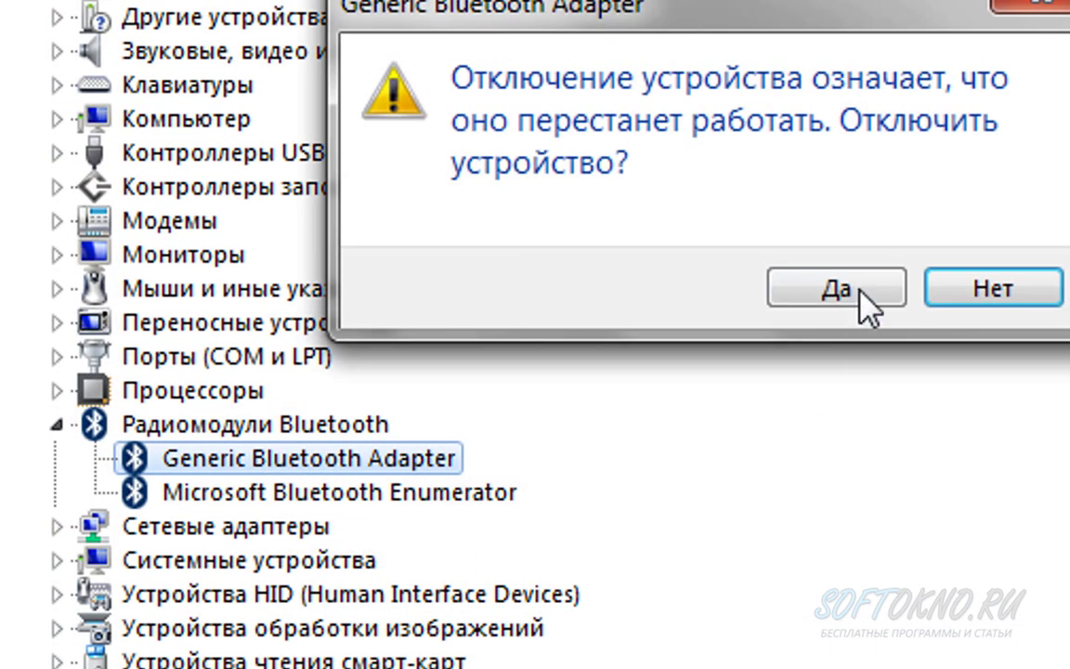
pyautogui.click(833, 299)
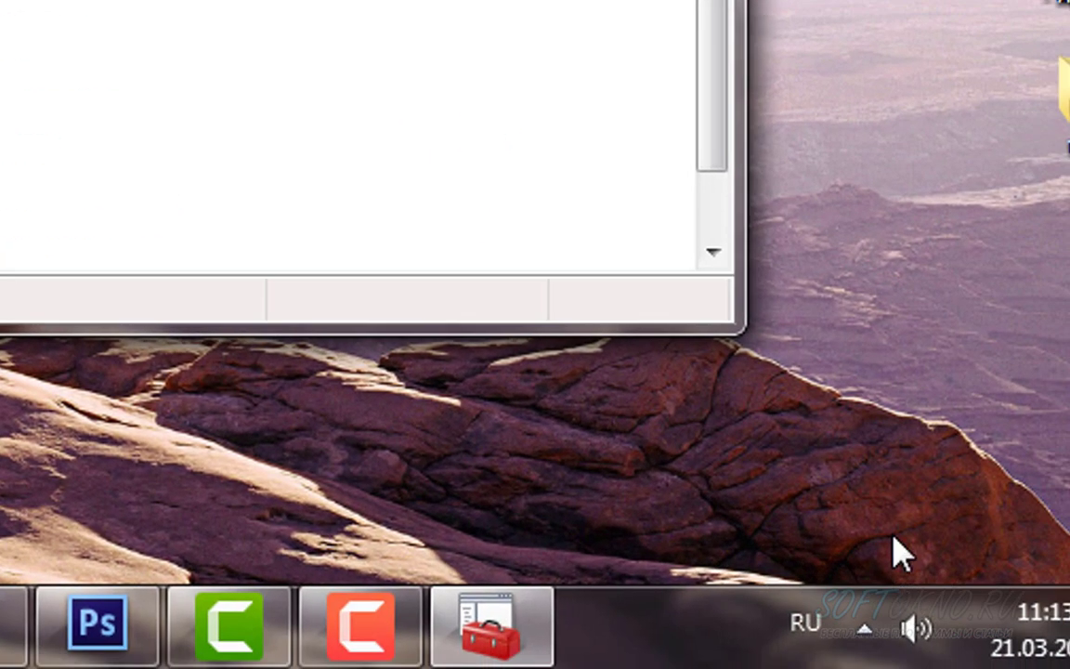
pyautogui.click(864, 635)
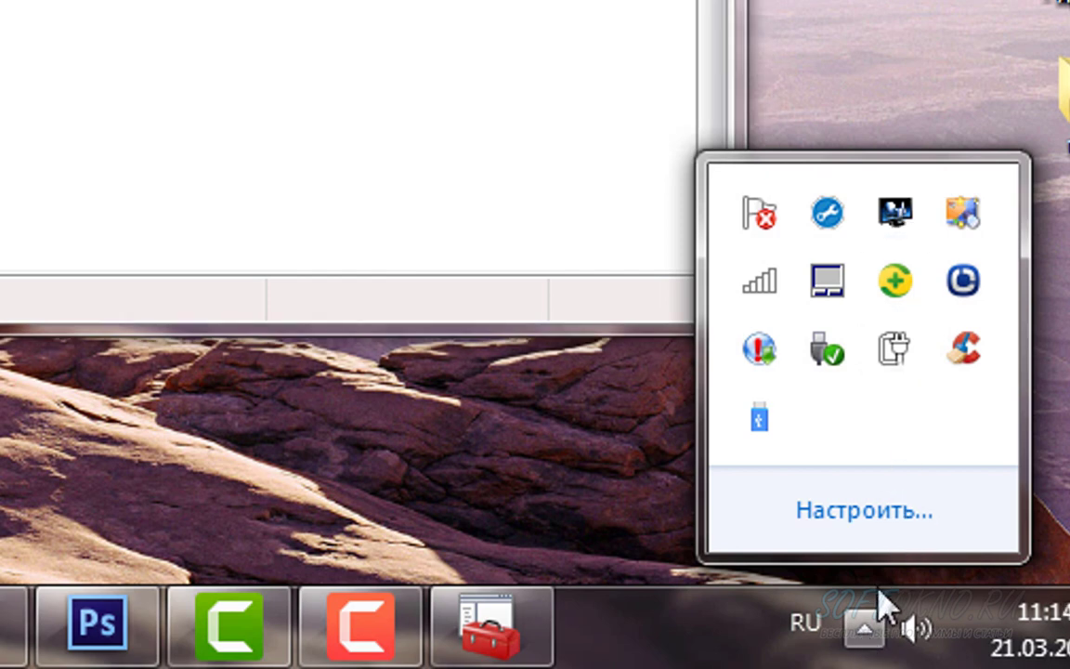
pyautogui.click(866, 635)
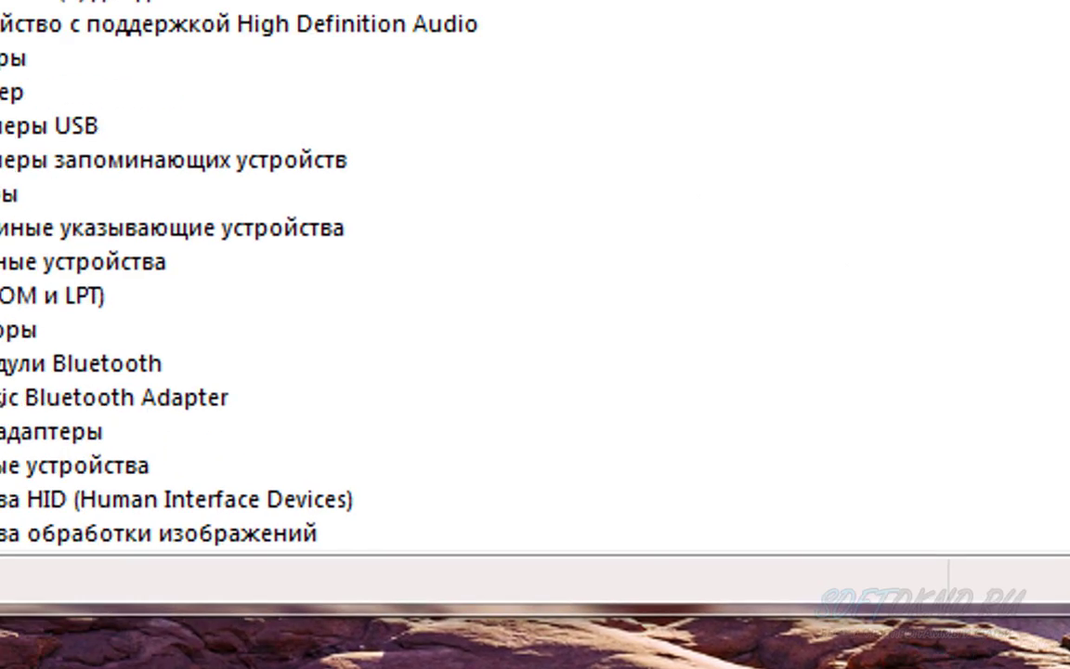
# Step: Enable the Generic Bluetooth Adapter again and close the Device Manager
pyautogui.rightClick(220, 497)
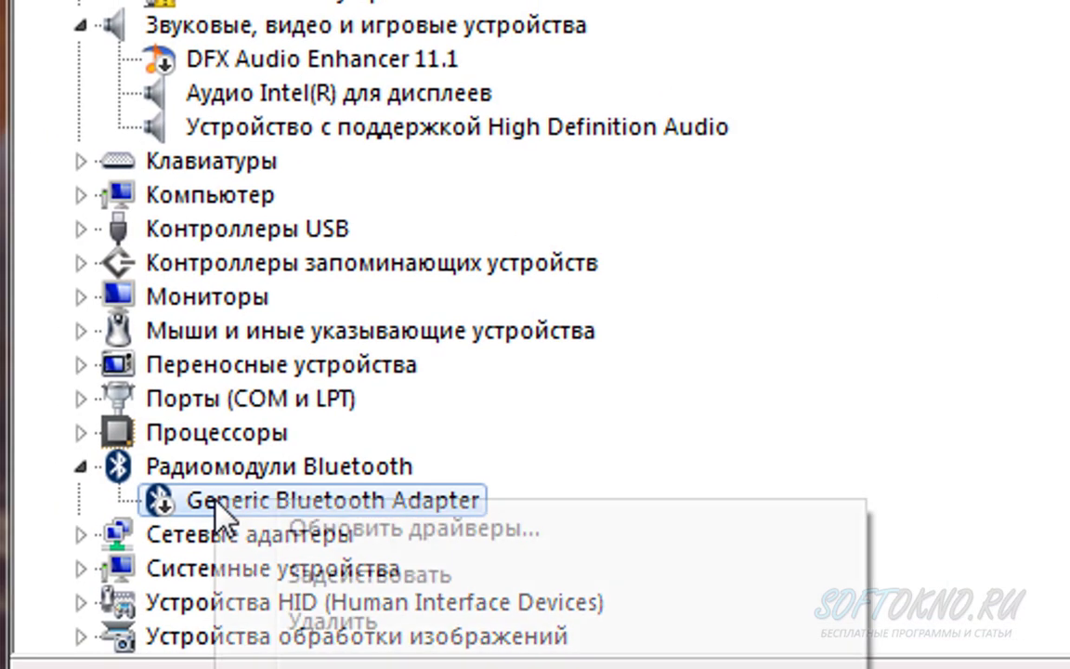
pyautogui.click(339, 577)
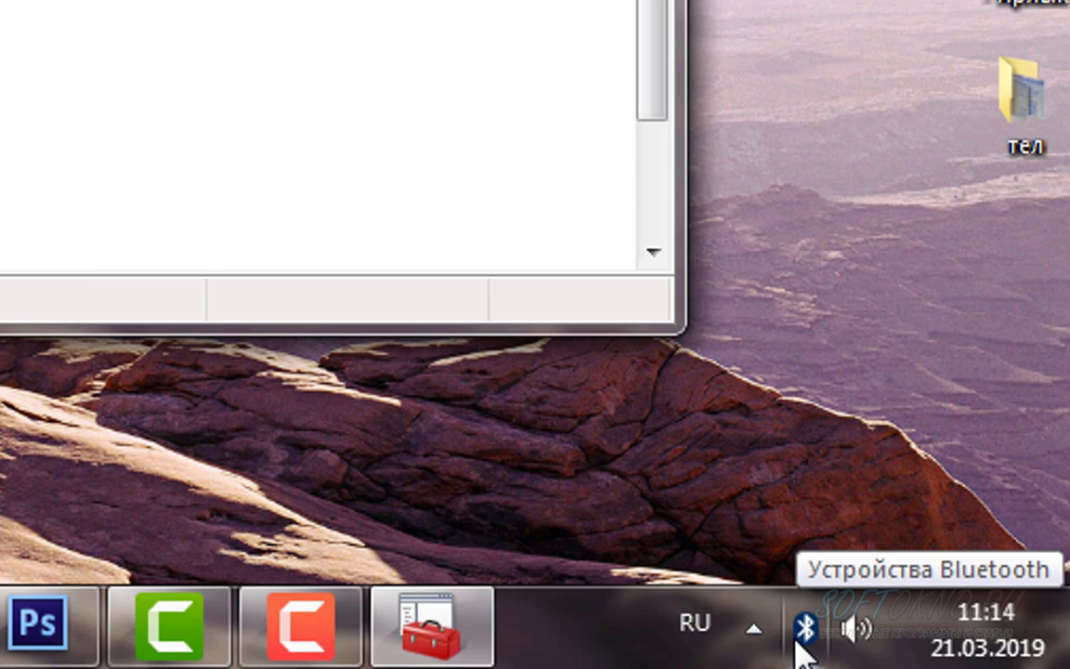
pyautogui.hotkey('alt', 'F4')
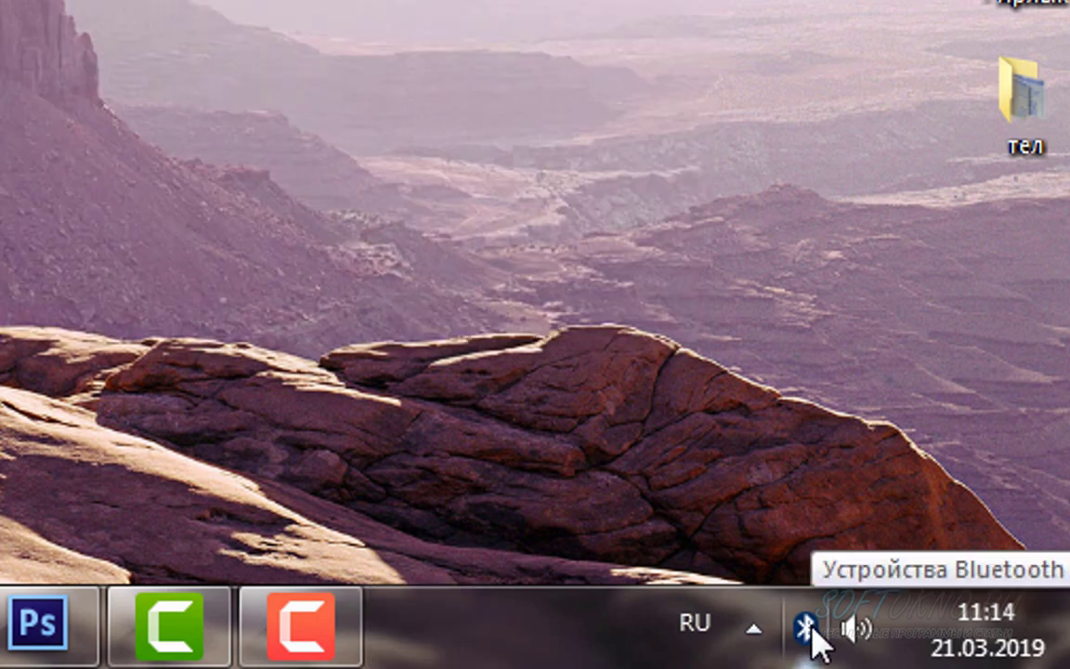
# Step: Open the notification area icon settings and save the Bluetooth devices icon with the behaviour Показать значок и уведомления
pyautogui.click(754, 632)
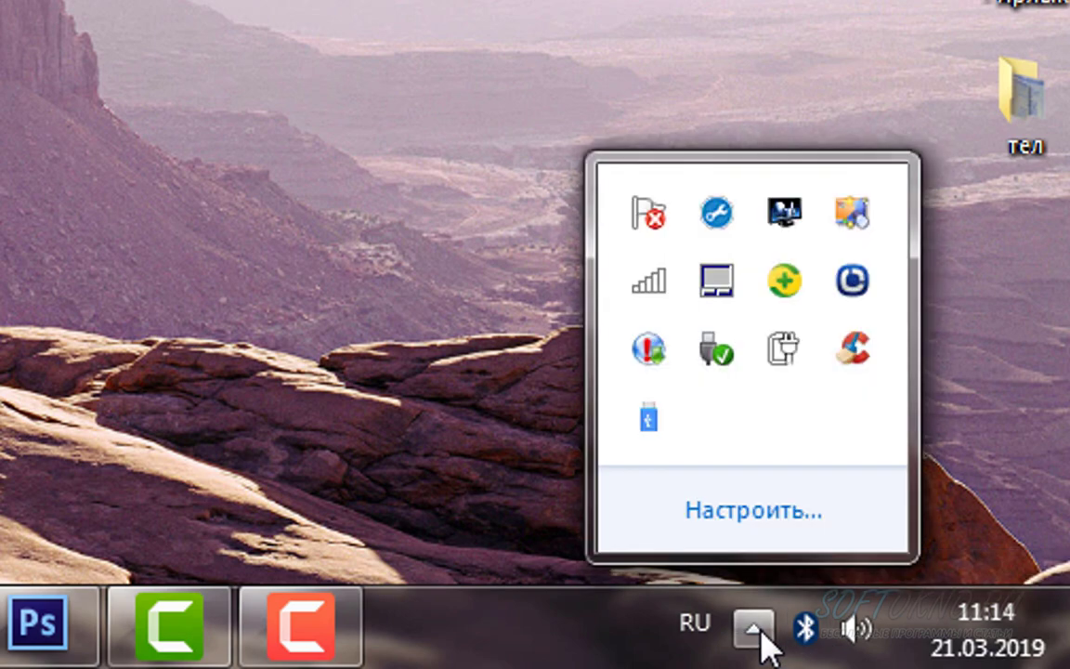
pyautogui.click(731, 531)
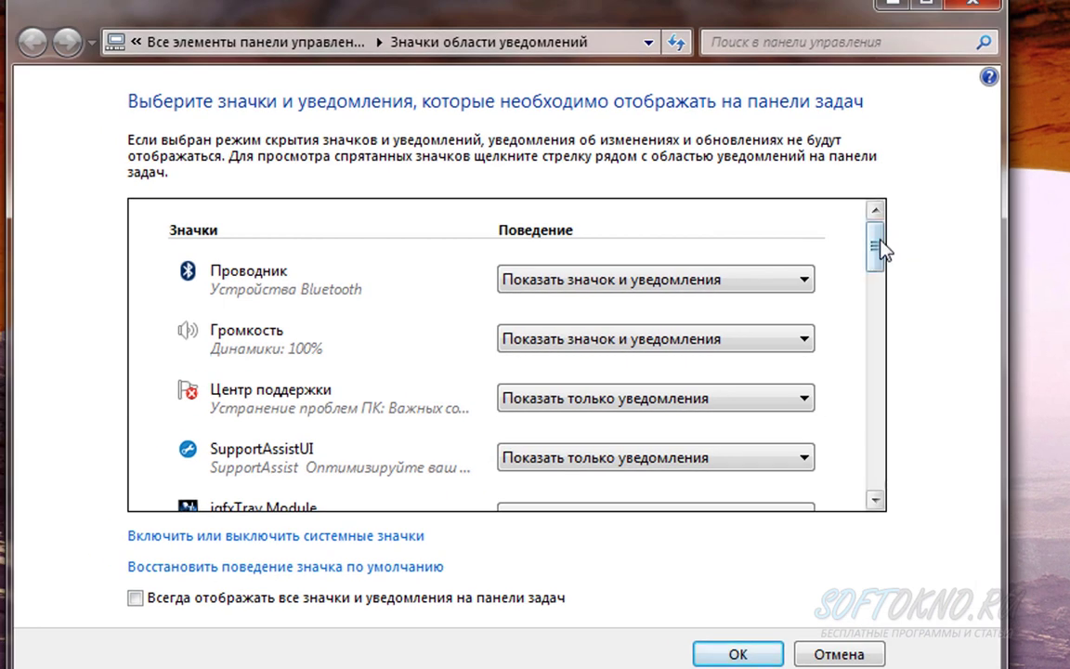
pyautogui.moveTo(877, 239)
pyautogui.mouseDown()
pyautogui.moveTo(876, 328)
pyautogui.moveTo(835, 477)
pyautogui.moveTo(866, 239)
pyautogui.mouseUp()
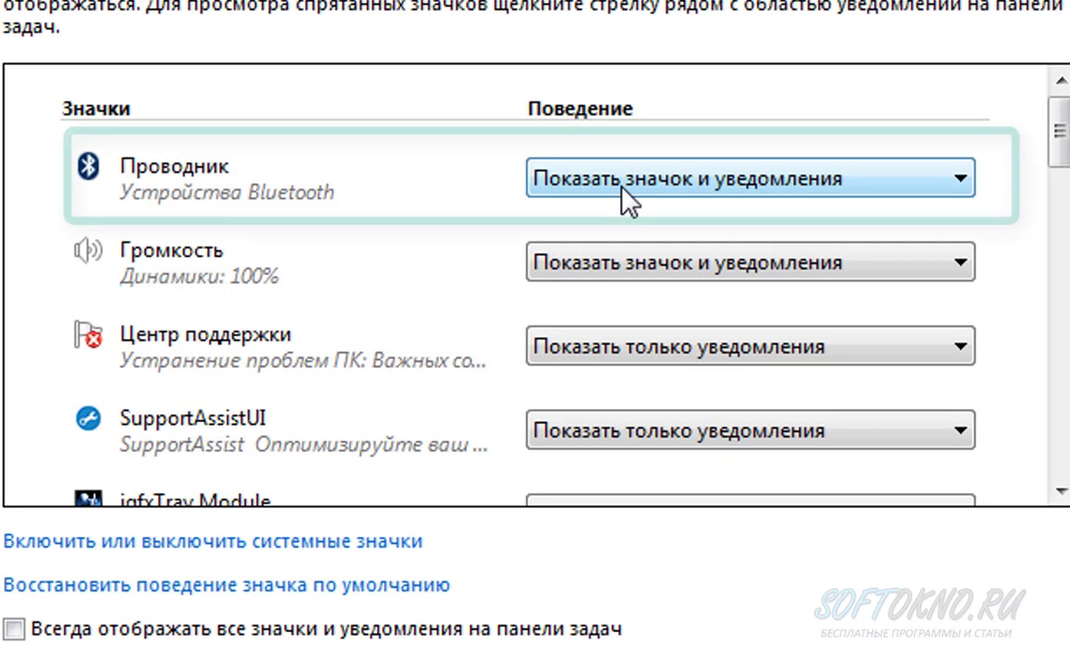
pyautogui.click(618, 181)
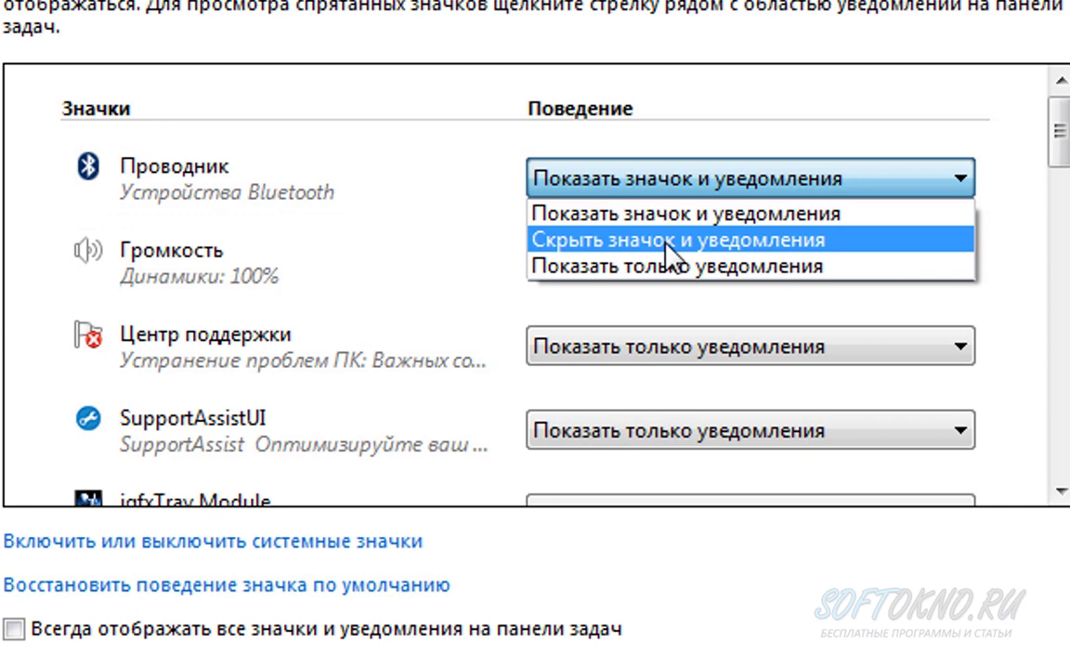
pyautogui.click(665, 240)
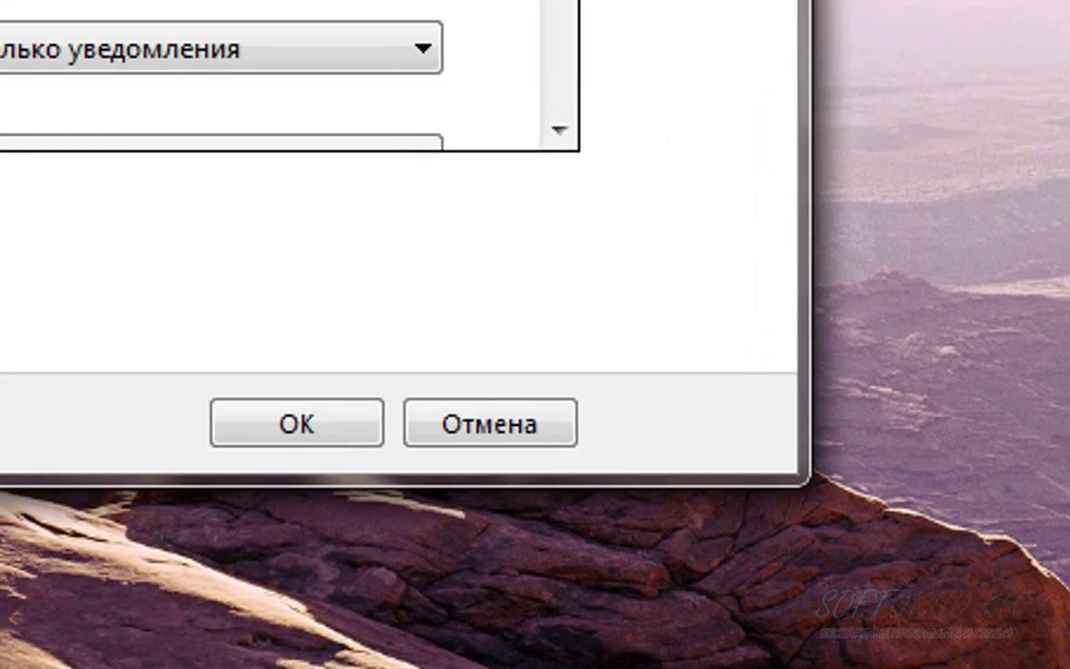
pyautogui.click(675, 276)
pyautogui.click(648, 291)
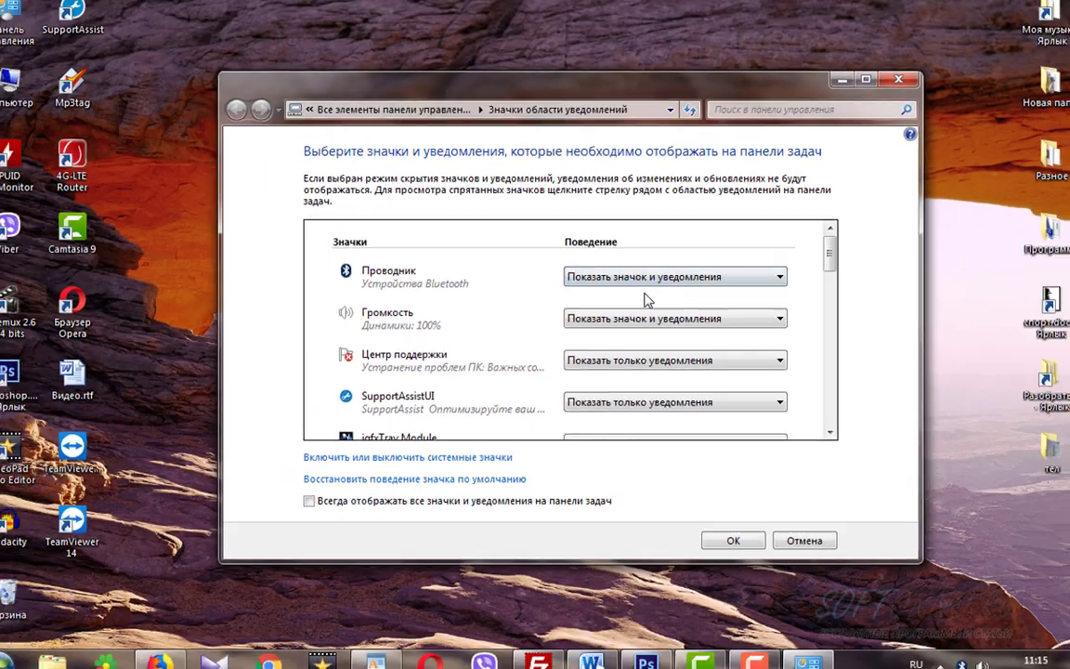
pyautogui.click(733, 539)
# Step: Check the hidden notification area icons and the link for customising them
pyautogui.click(940, 663)
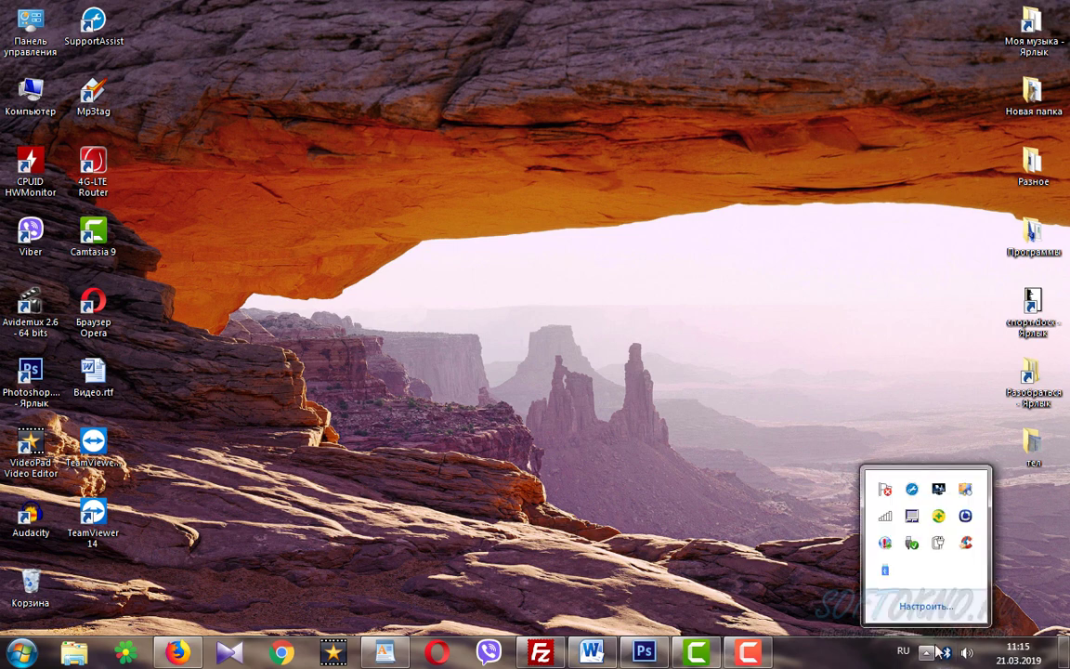
pyautogui.rightClick(942, 652)
pyautogui.click(828, 650)
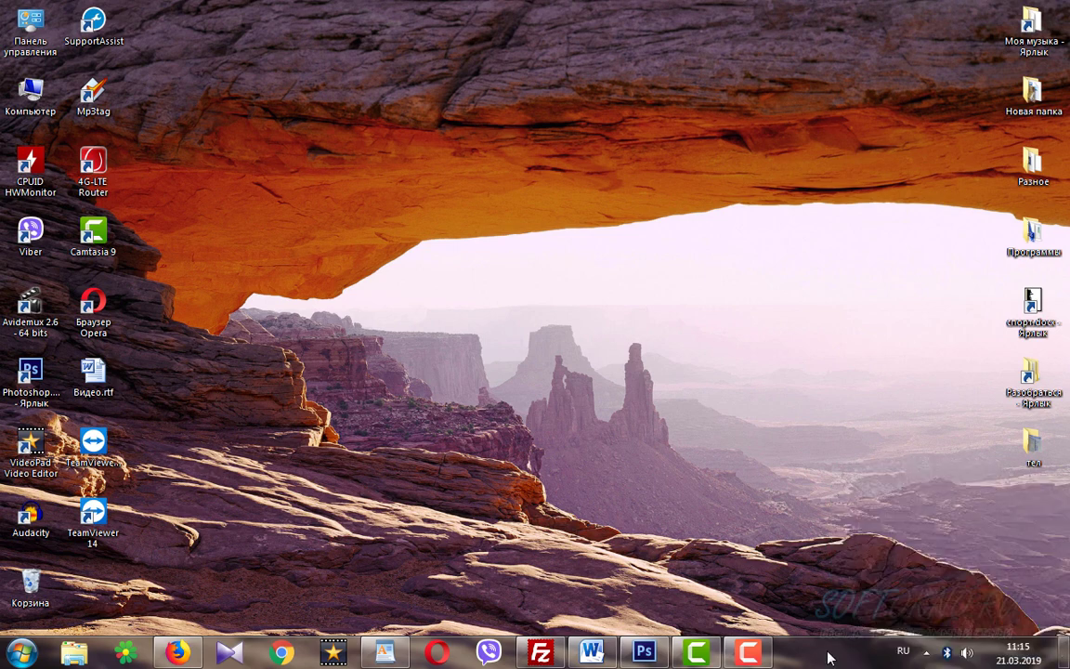
pyautogui.click(927, 659)
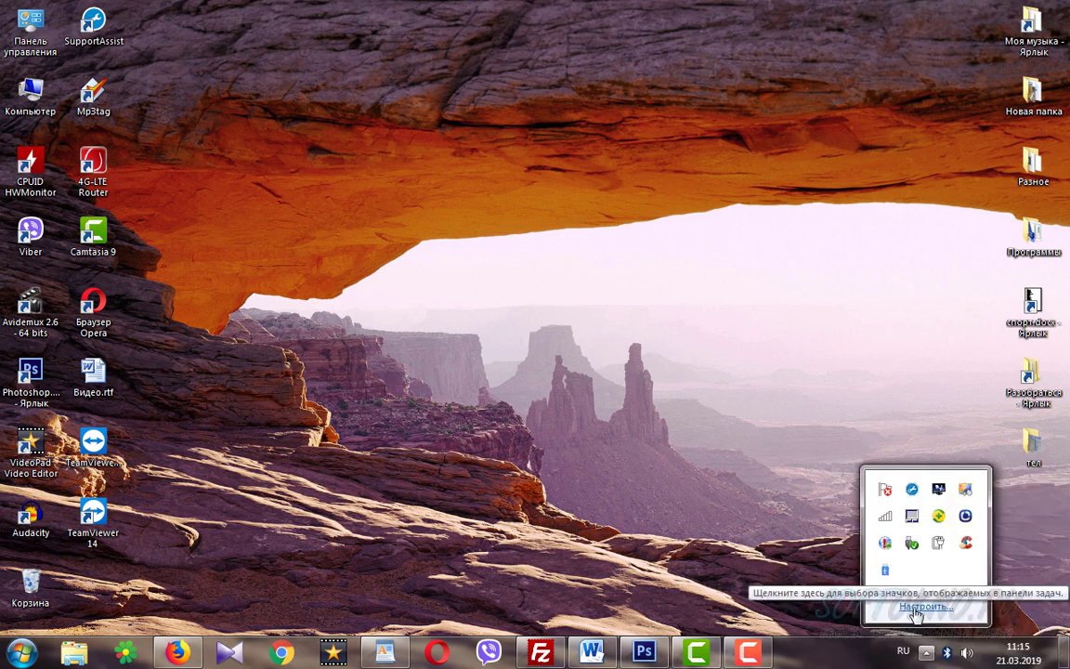
pyautogui.click(823, 649)
# Step: Run control as a new task from the Task Manager and open the Оформление и персонализация category in Control Panel
pyautogui.rightClick(824, 649)
pyautogui.click(884, 599)
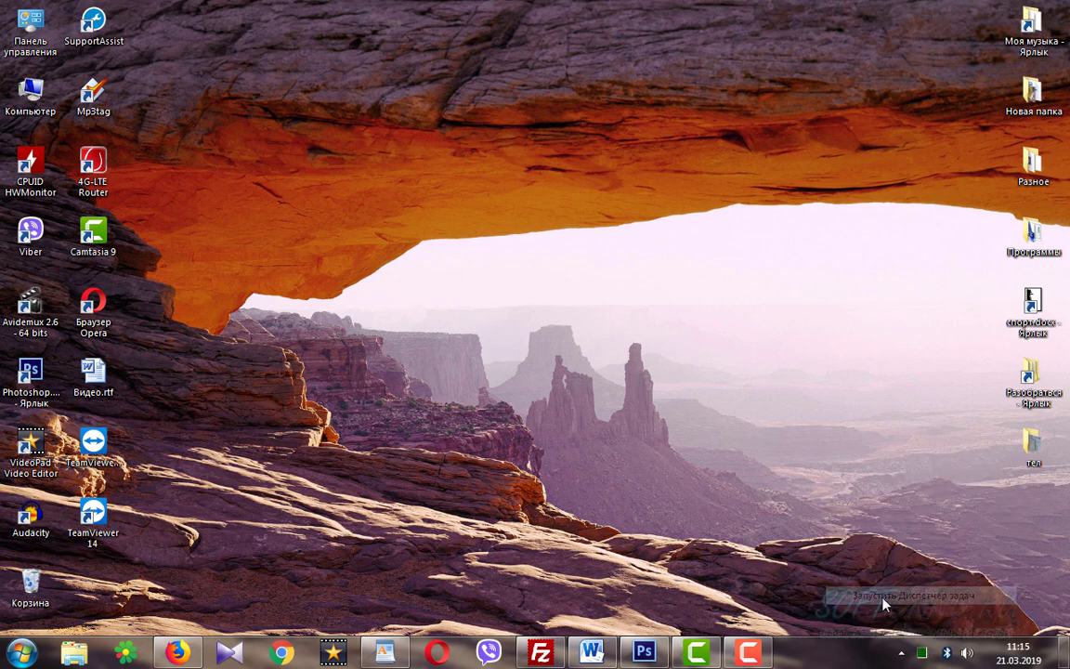
pyautogui.click(227, 144)
pyautogui.click(244, 163)
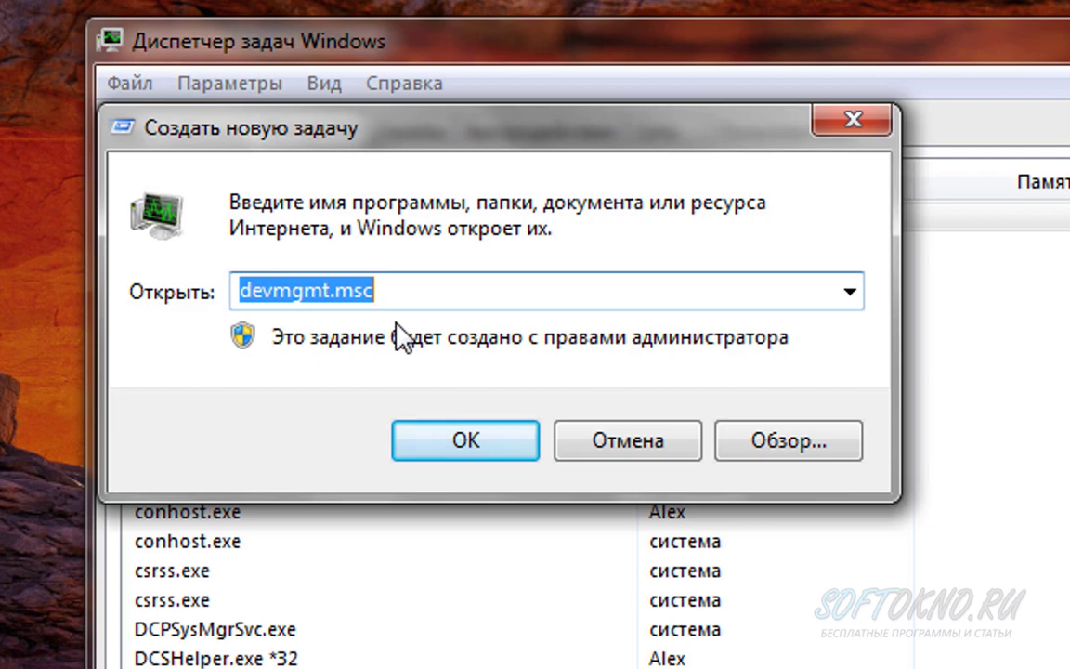
pyautogui.write('control')
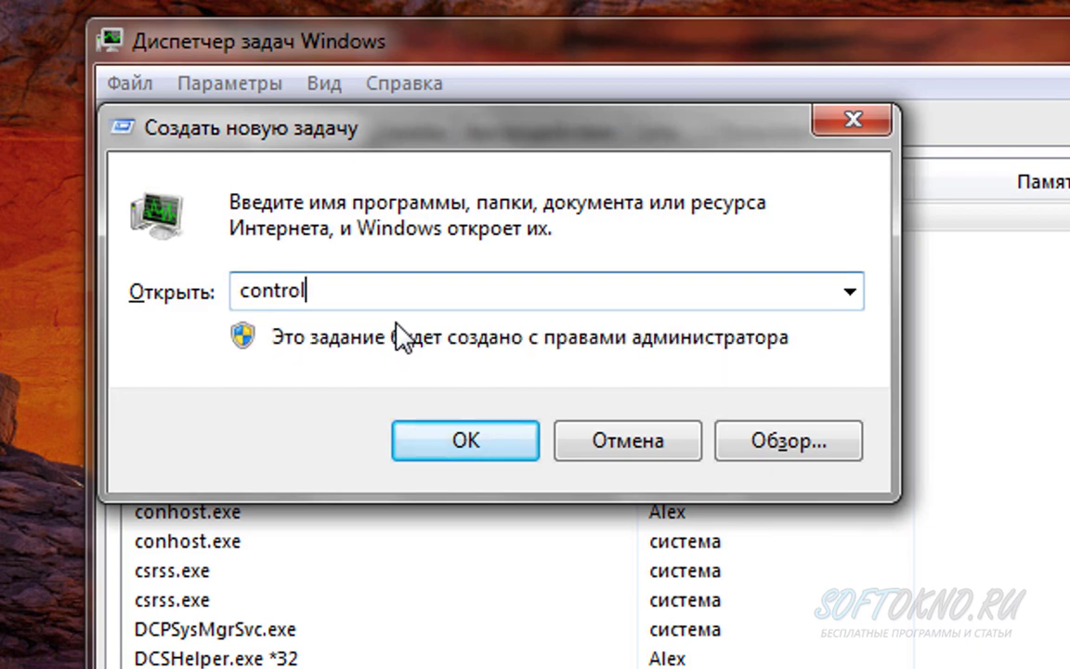
pyautogui.press('Return')
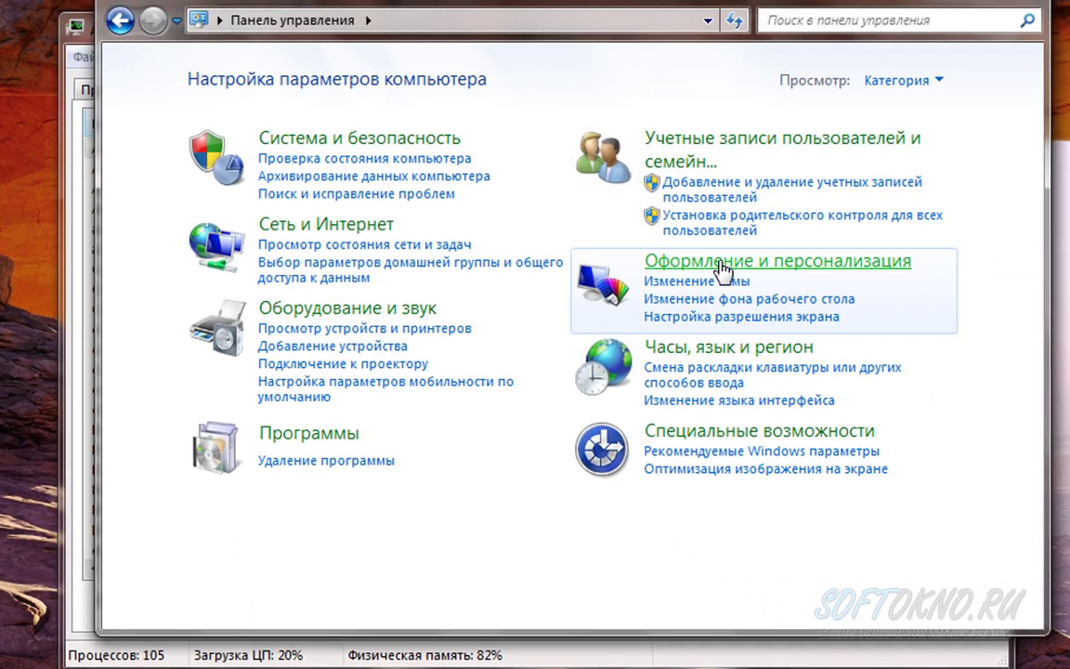
pyautogui.click(720, 269)
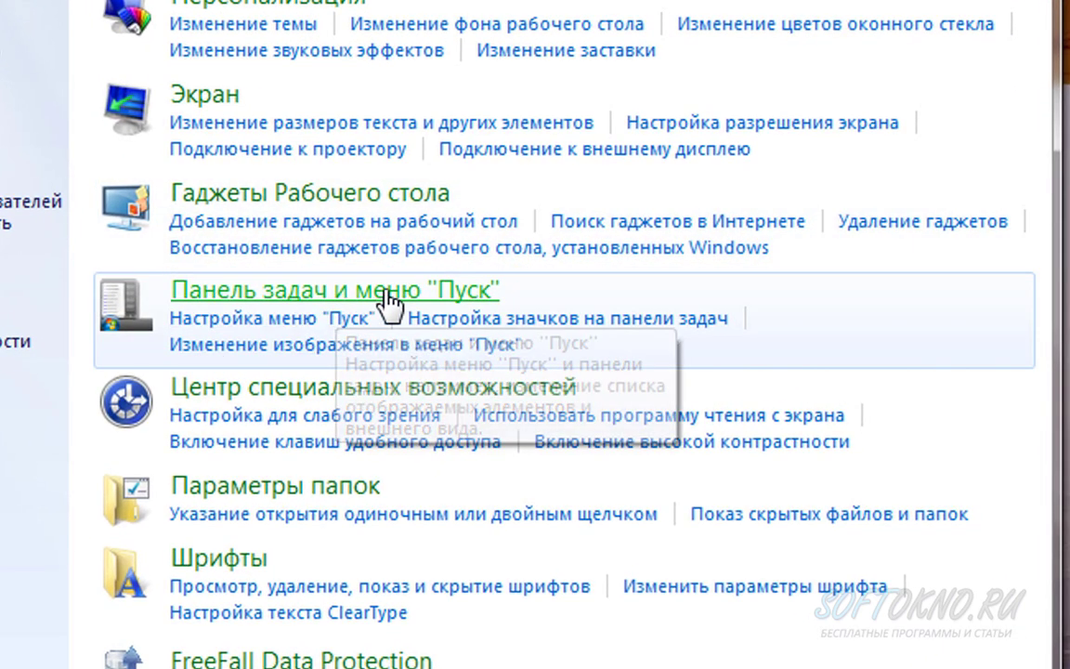
# Step: Open the notification area icon settings from Control Panel and check the behaviour options for the Bluetooth devices icon
pyautogui.click(585, 325)
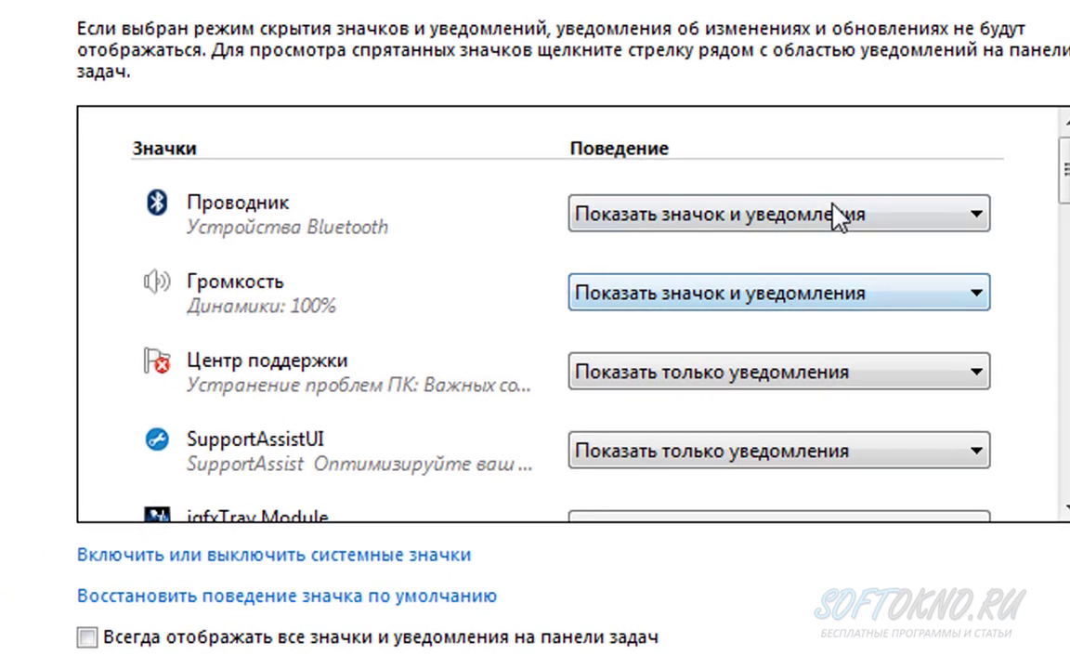
pyautogui.click(827, 215)
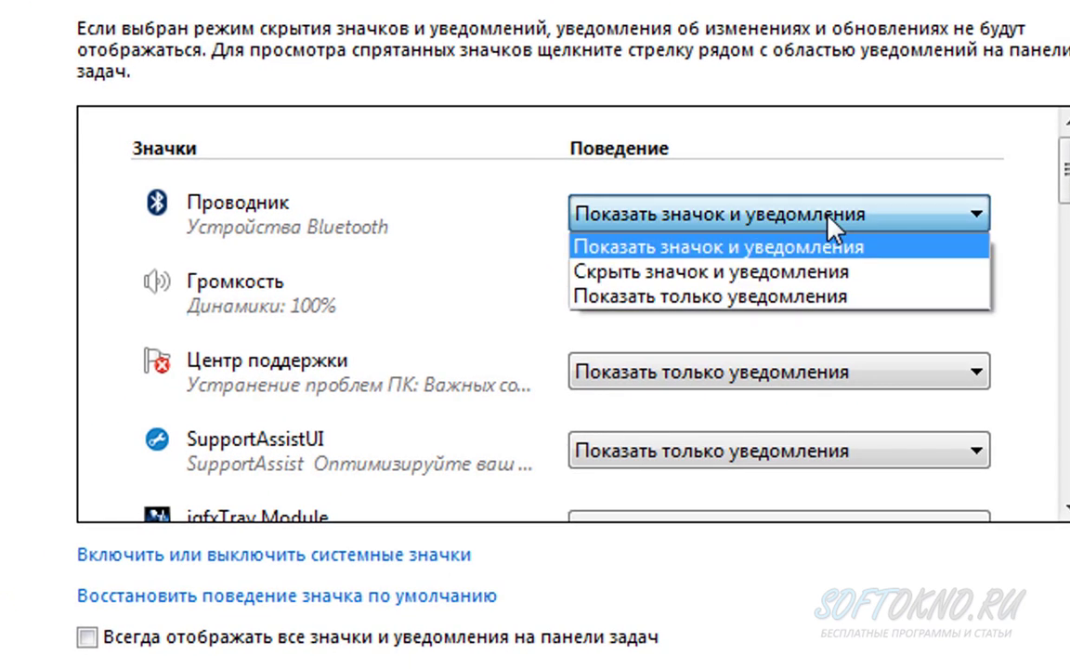
pyautogui.click(826, 216)
pyautogui.click(826, 216)
pyautogui.click(829, 219)
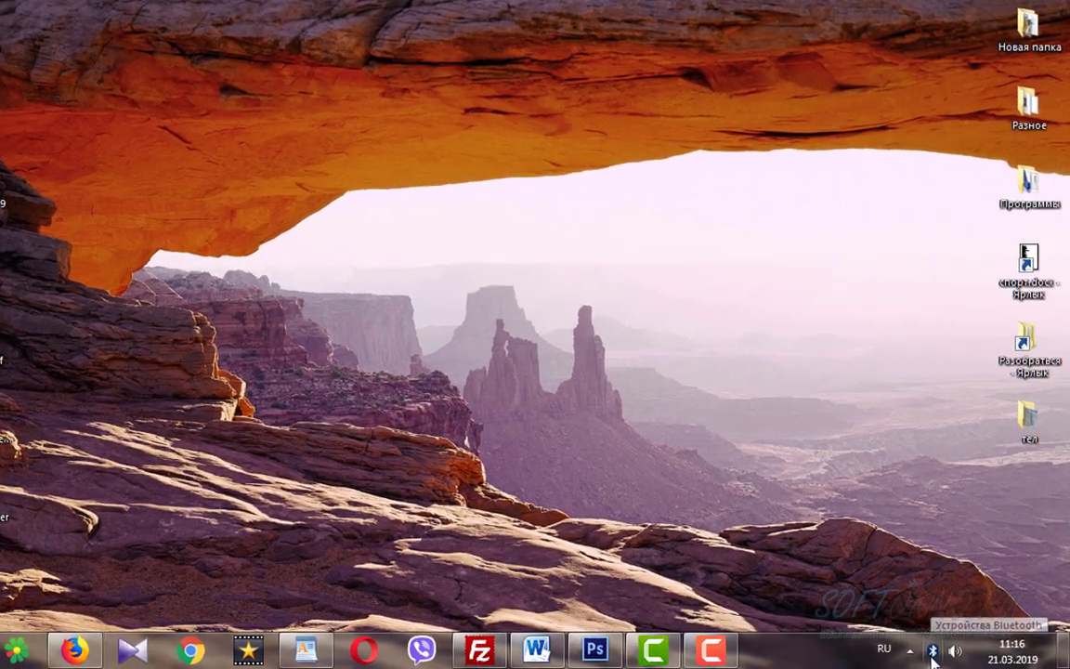
# Step: Open the Bluetooth parameters from the notification area and allow Bluetooth devices to discover this computer, applying the change
pyautogui.rightClick(945, 654)
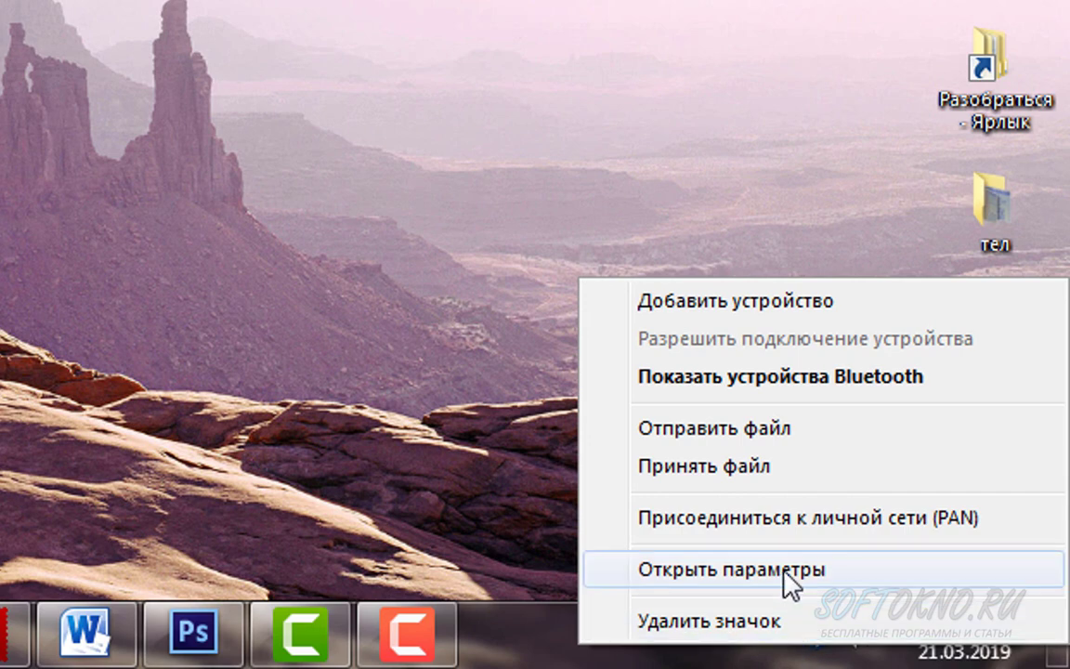
pyautogui.click(782, 570)
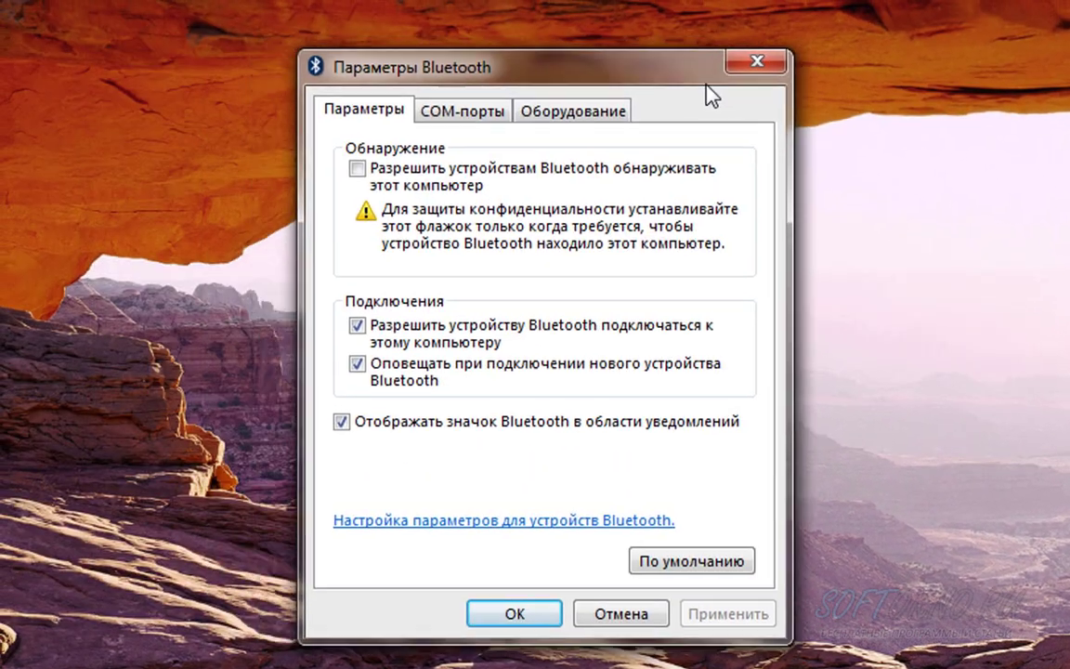
pyautogui.moveTo(706, 84); pyautogui.dragTo(801, 109)
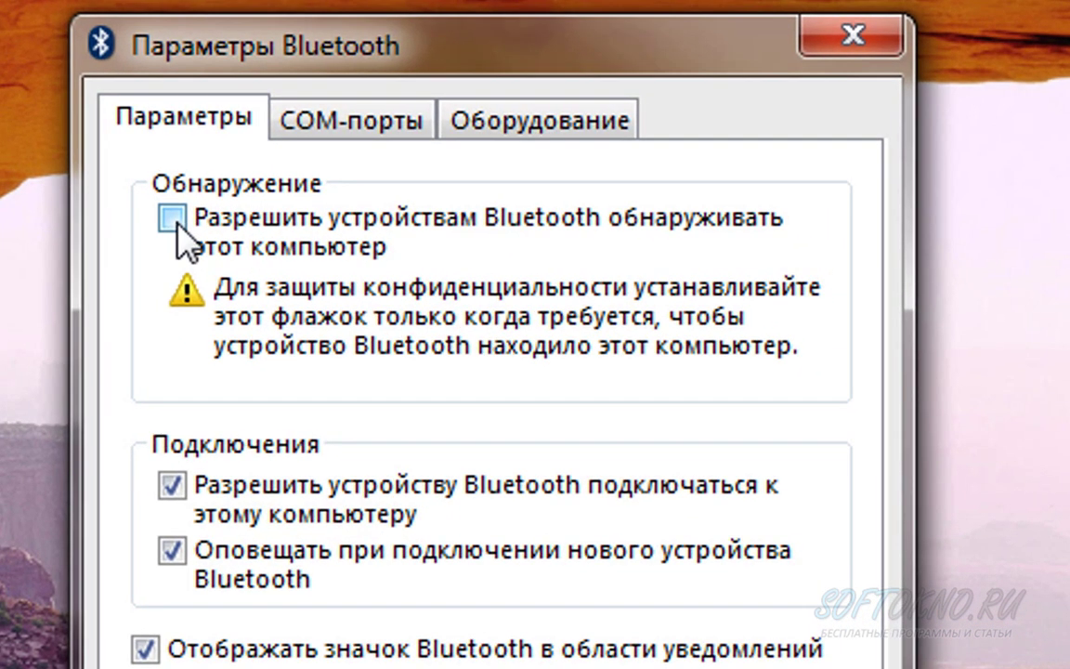
pyautogui.click(454, 196)
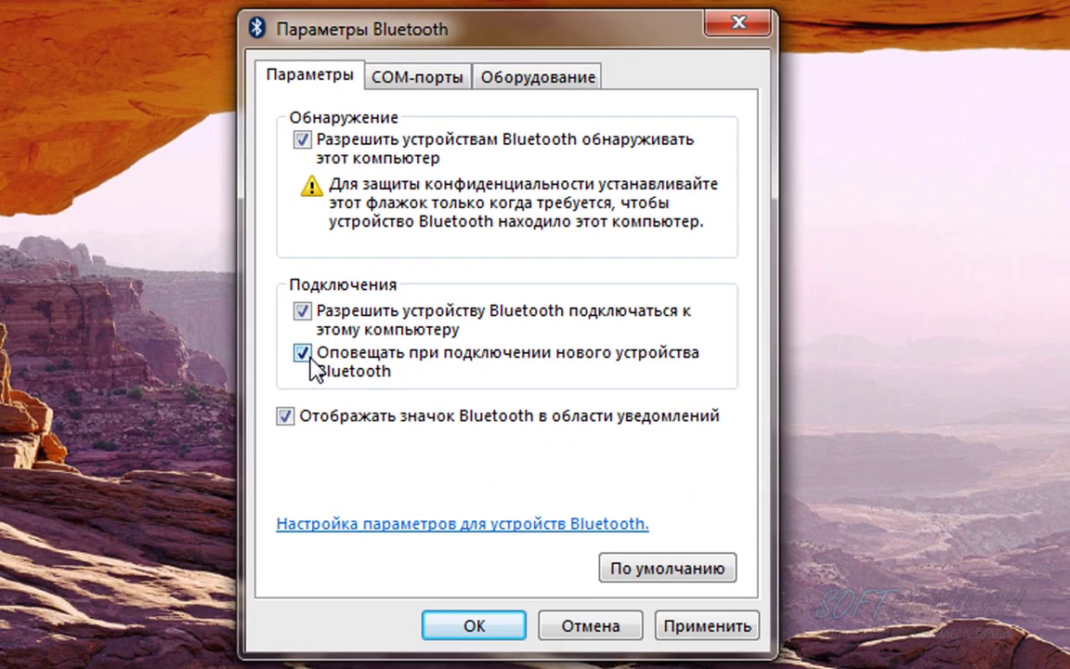
pyautogui.click(701, 625)
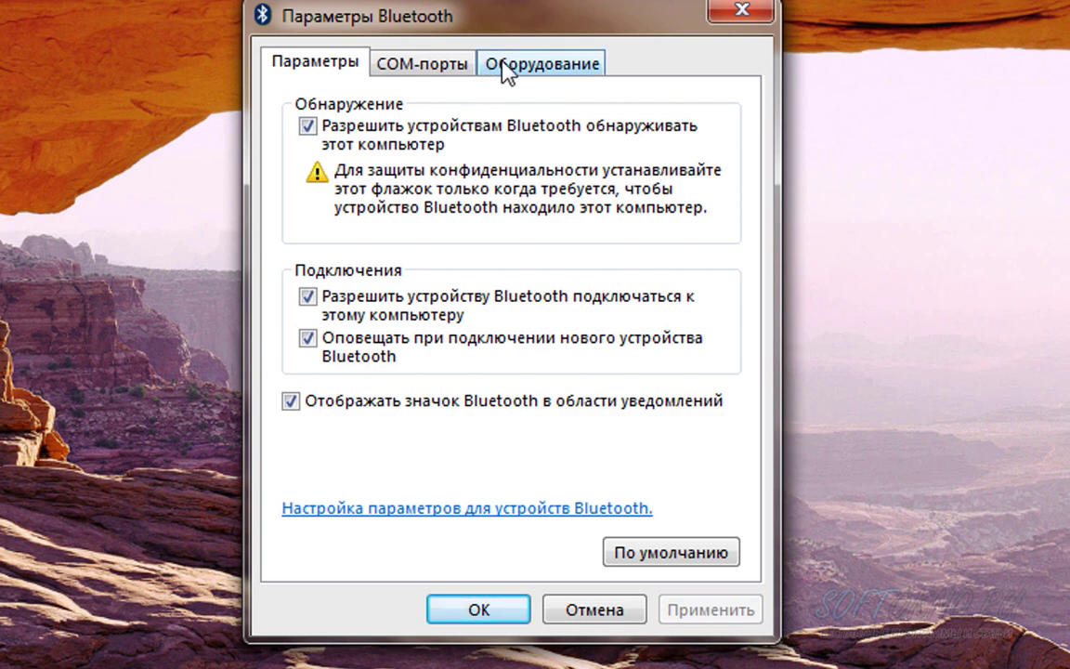
# Step: Examine the radio module name in the Дополнительно properties of the Generic Bluetooth Adapter, then close the Bluetooth parameters
pyautogui.click(521, 74)
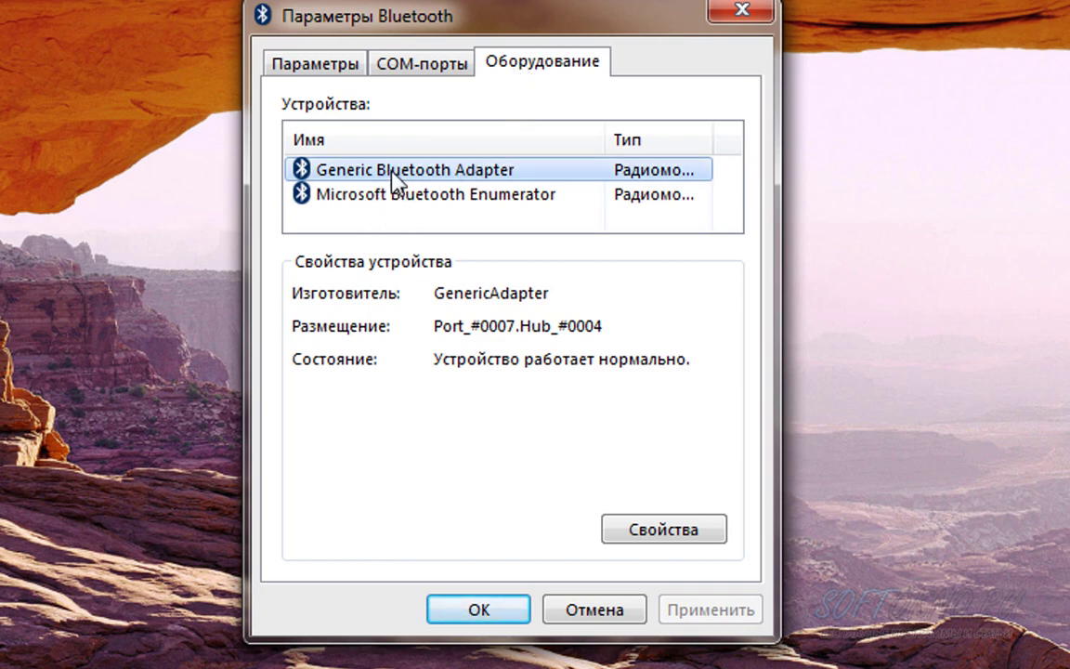
pyautogui.click(646, 534)
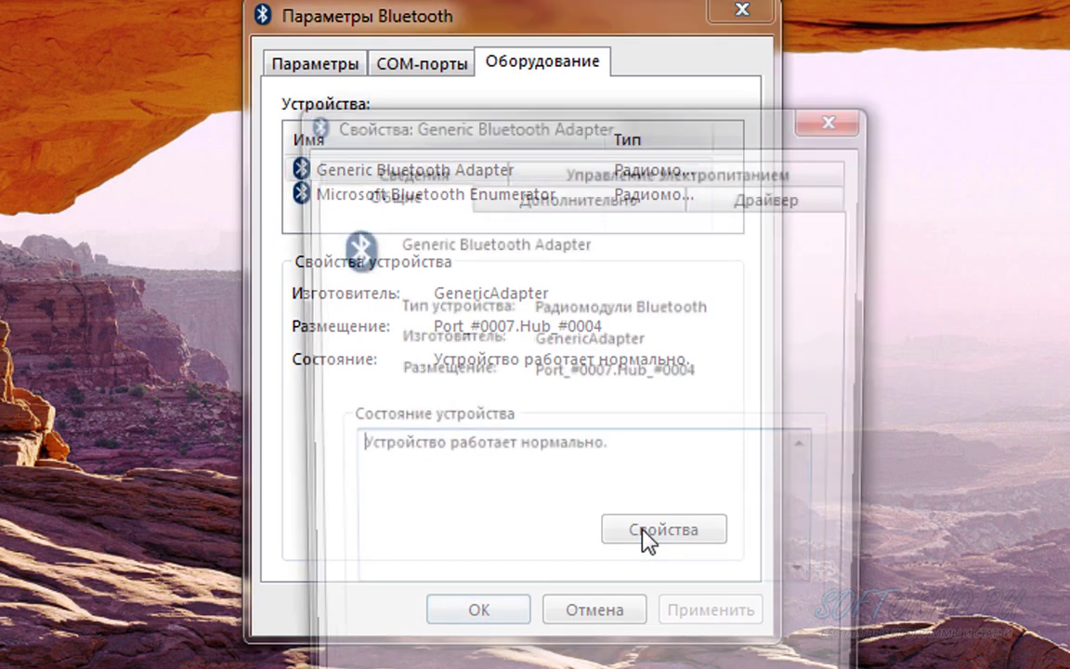
pyautogui.click(586, 199)
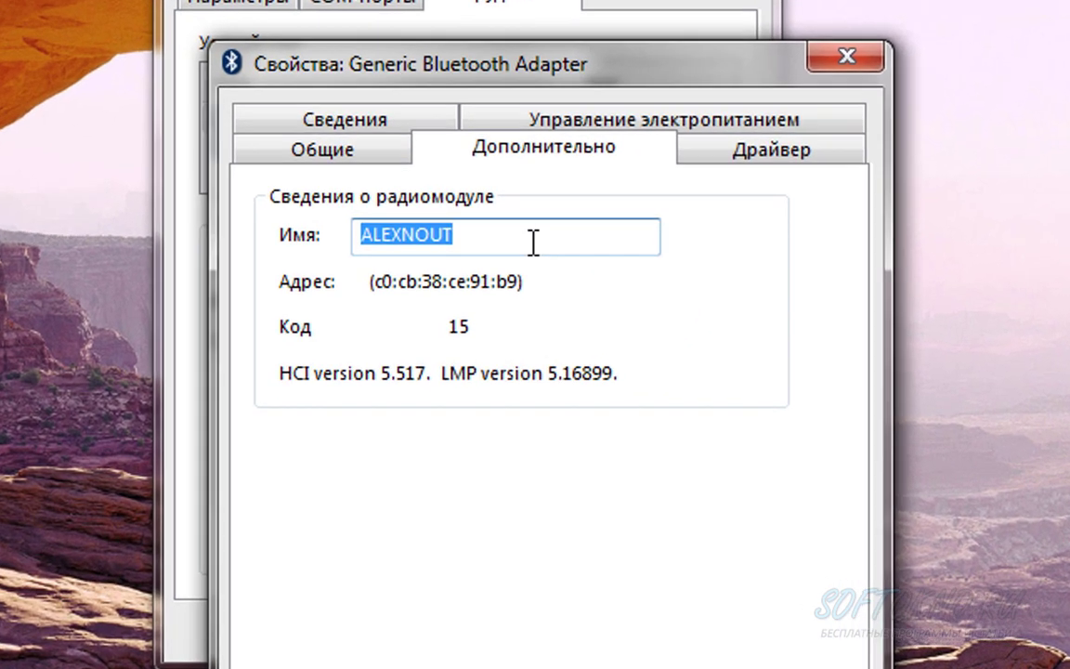
pyautogui.click(569, 276)
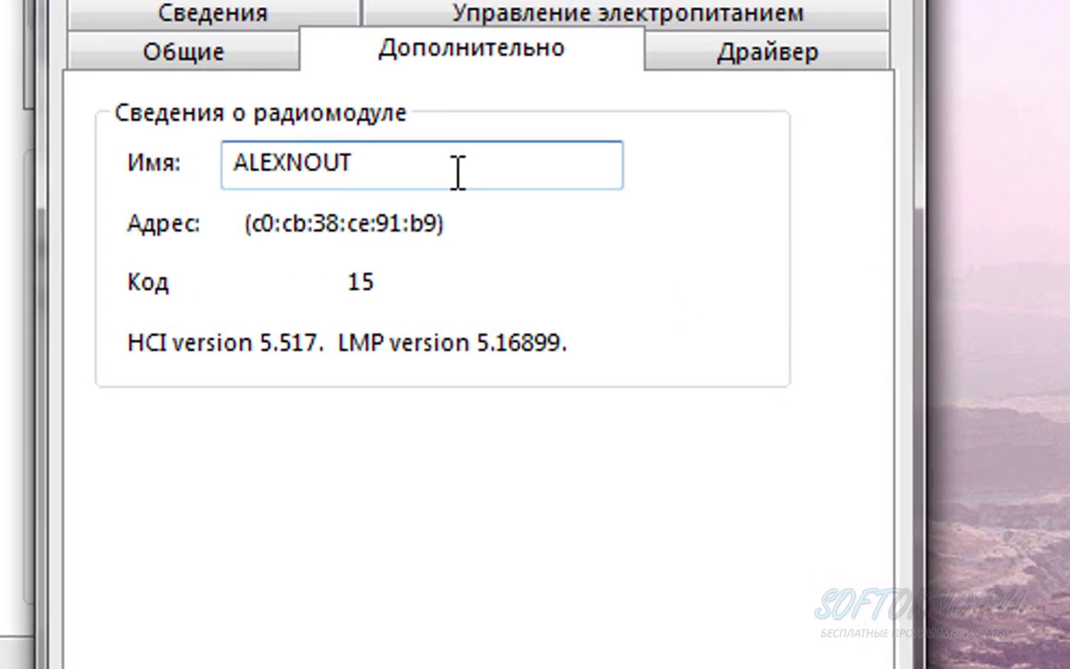
pyautogui.moveTo(569, 276); pyautogui.dragTo(459, 262)
pyautogui.moveTo(291, 150); pyautogui.dragTo(235, 160)
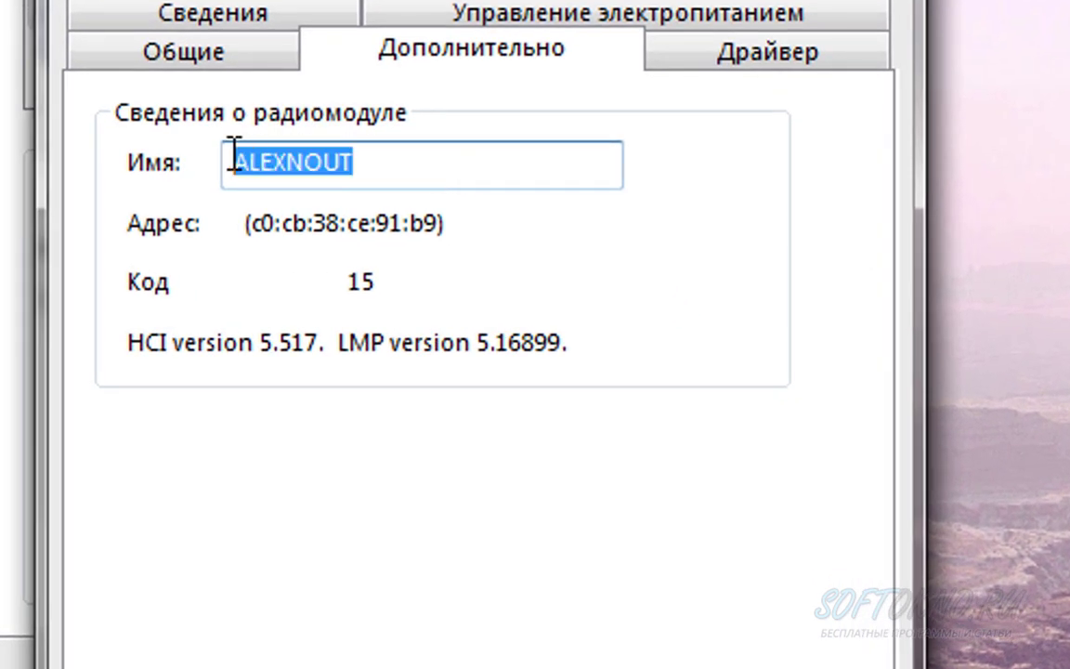
pyautogui.click(425, 169)
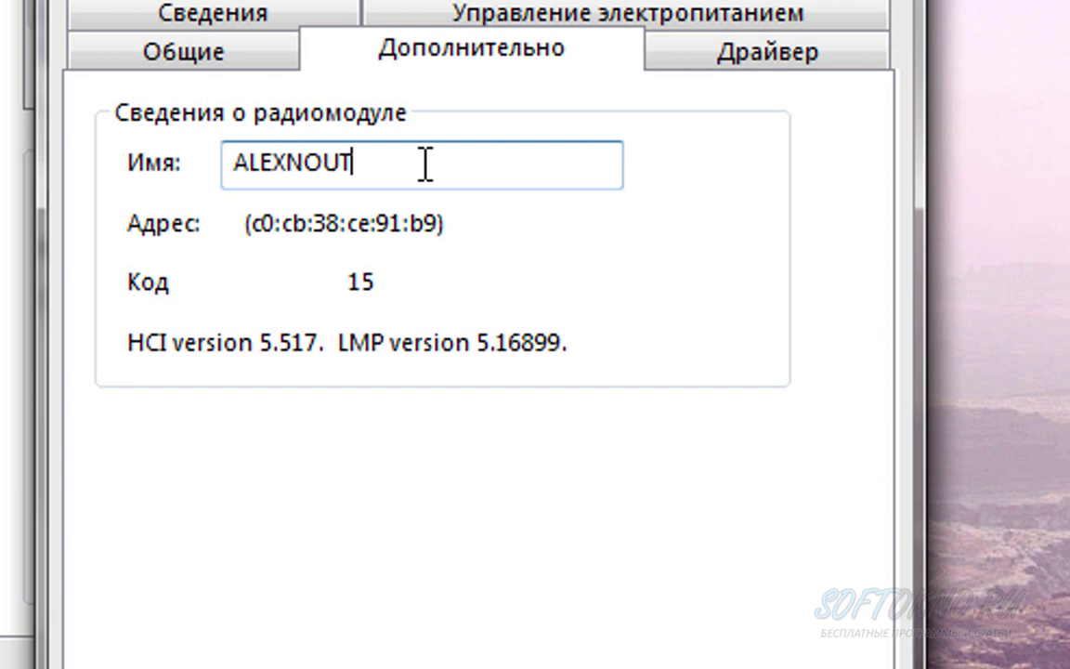
pyautogui.moveTo(425, 165); pyautogui.dragTo(200, 154)
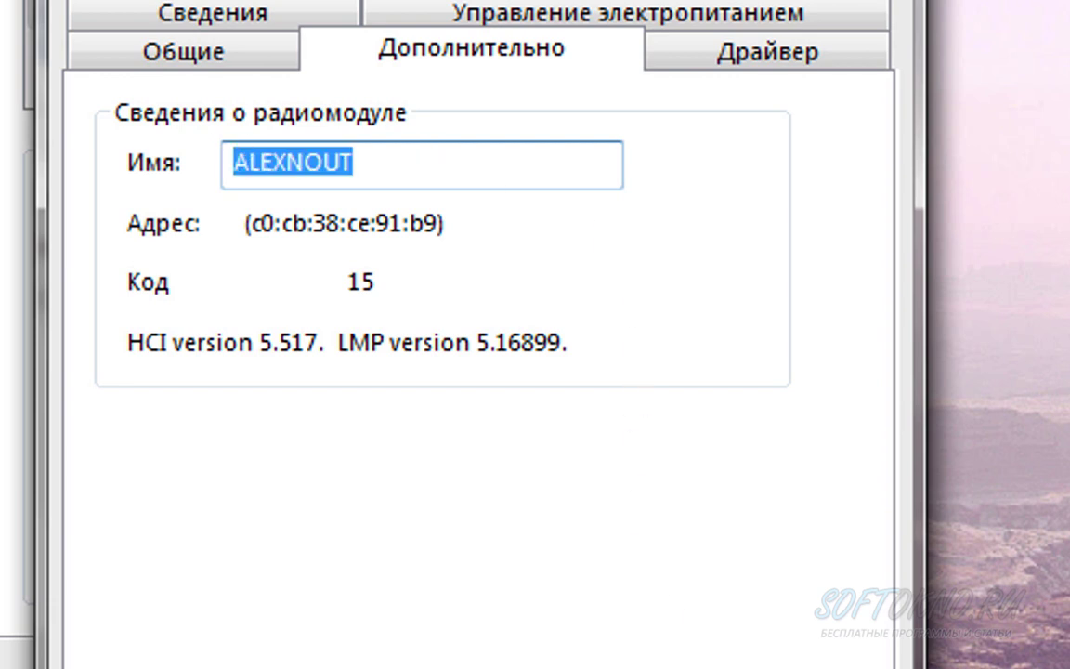
pyautogui.click(437, 169)
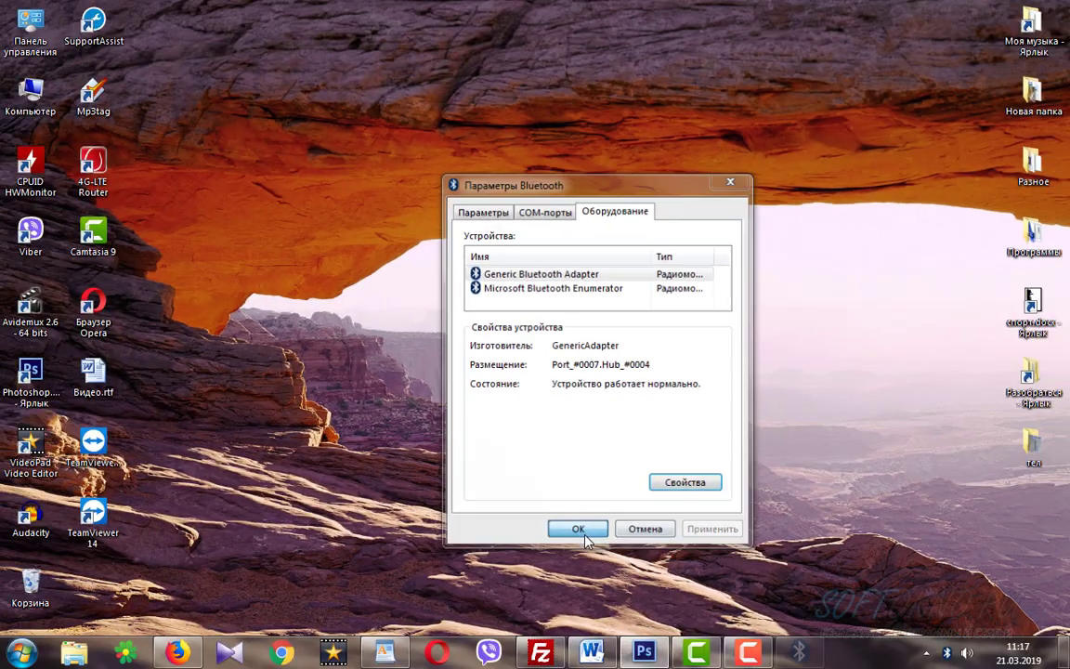
pyautogui.click(641, 529)
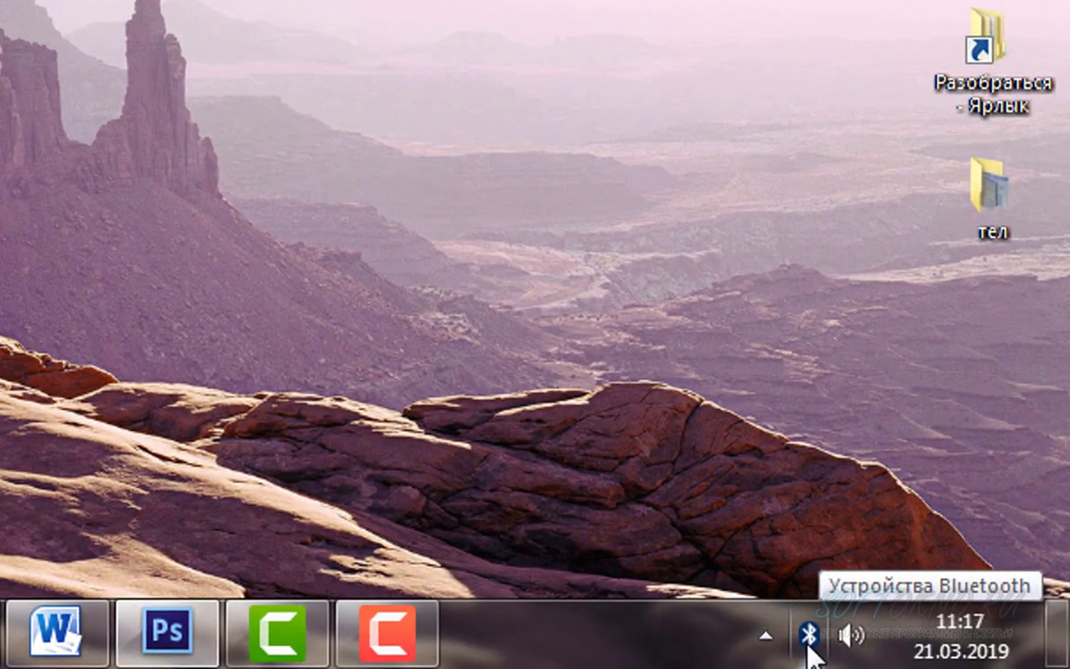
# Step: Check the send and receive file commands offered for the Bluetooth notification icon
pyautogui.rightClick(931, 651)
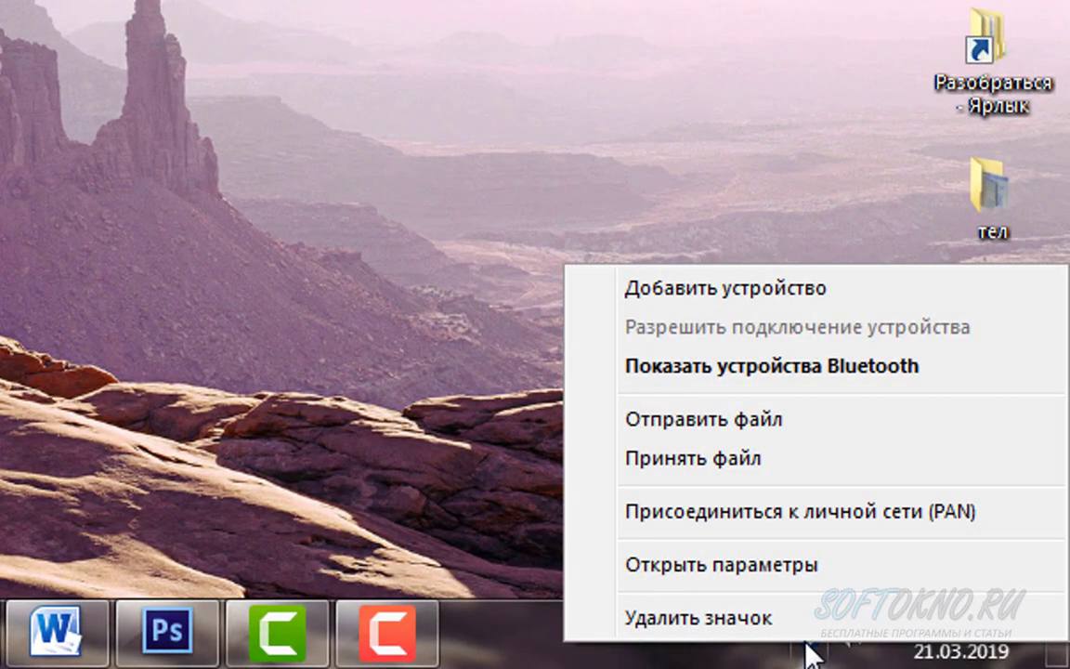
pyautogui.click(683, 460)
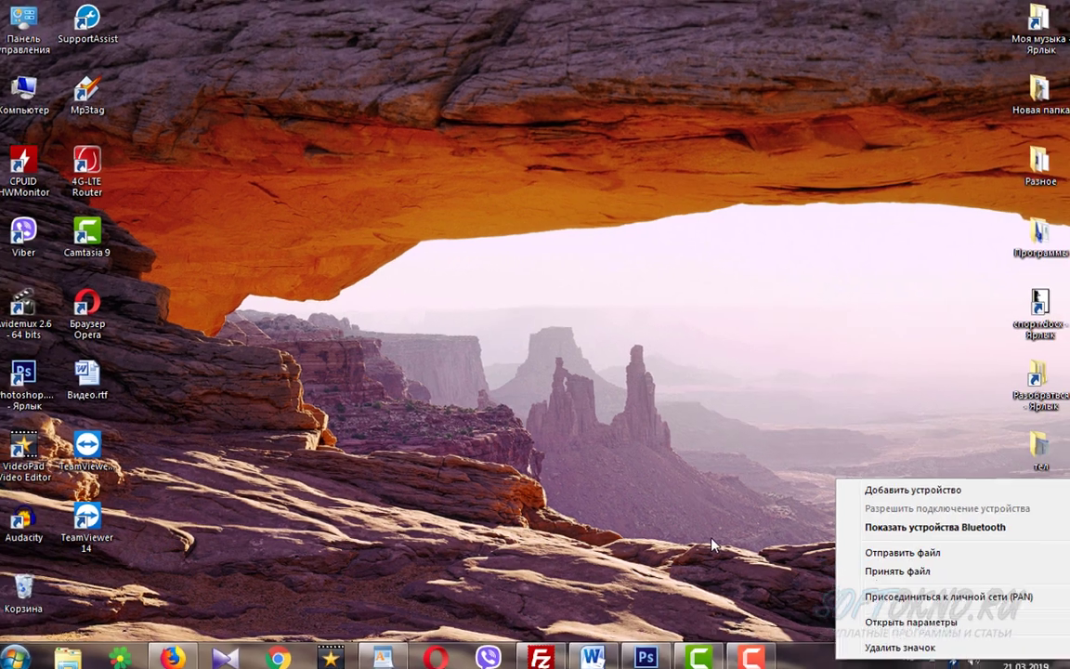
pyautogui.click(708, 538)
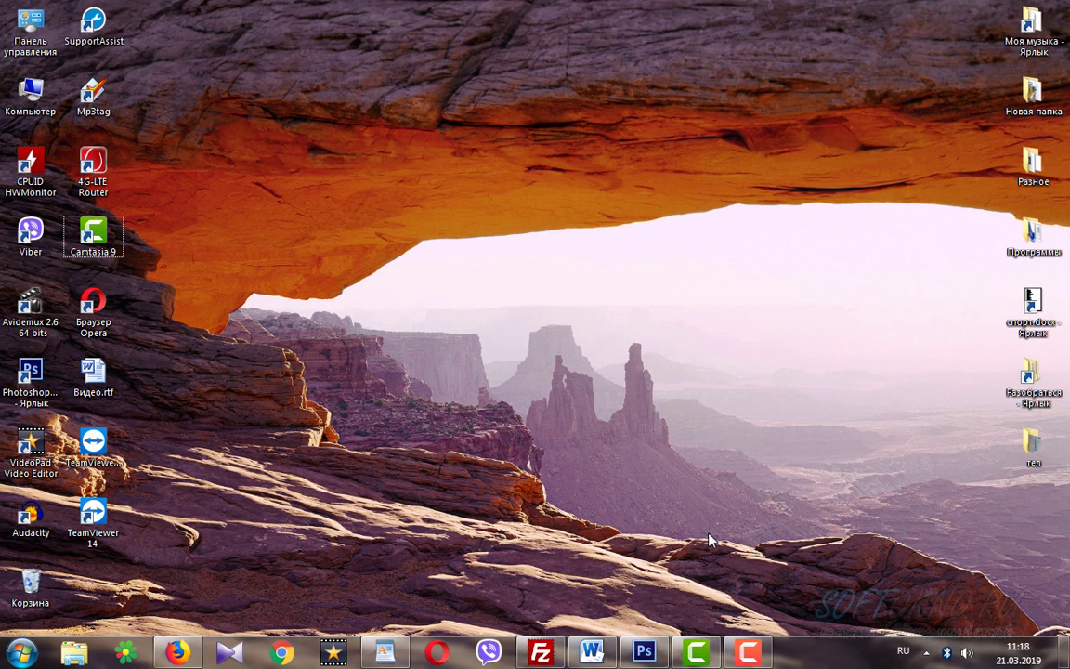
# Step: Run fsquirt from the Выполнить dialog and set the Bluetooth file transfer wizard to receive files
pyautogui.press('super+r')
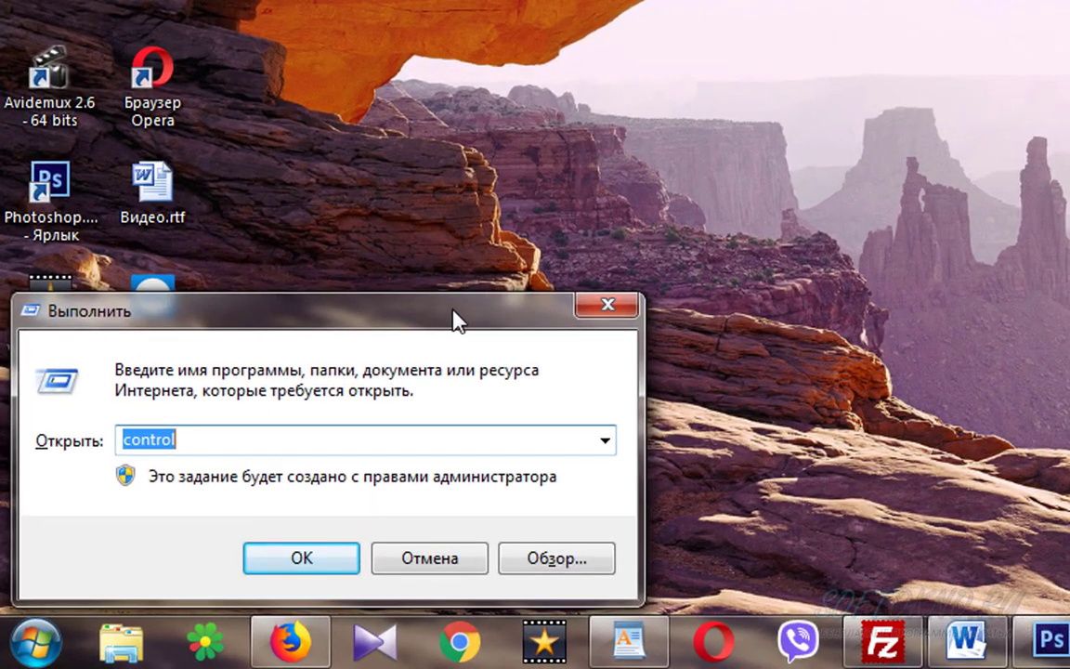
pyautogui.moveTo(455, 320); pyautogui.dragTo(992, 239)
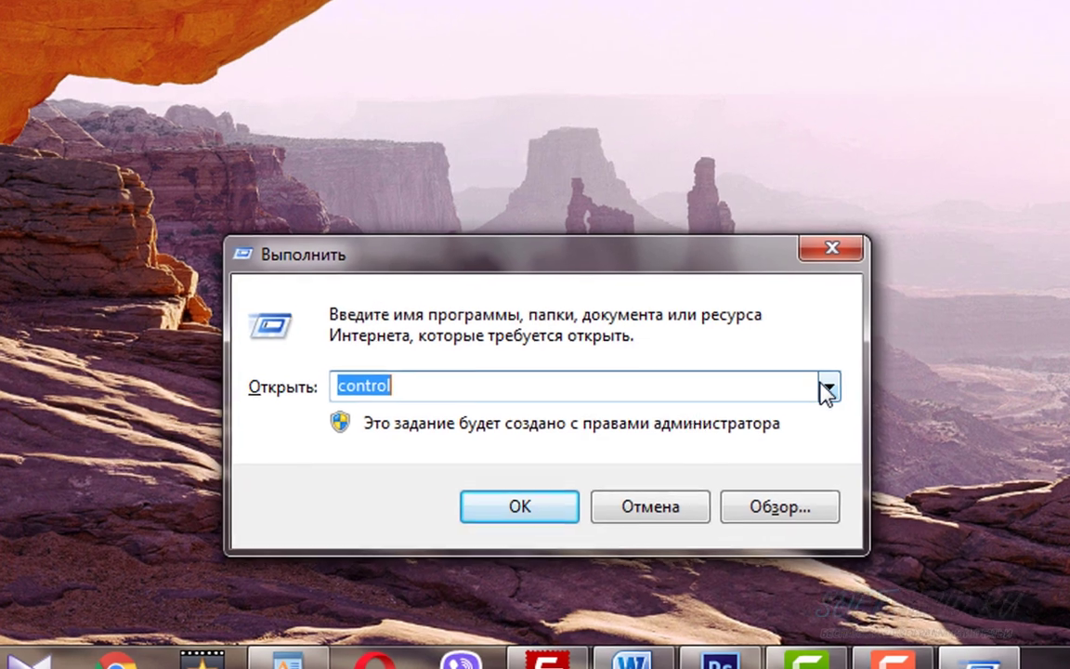
pyautogui.write('f')
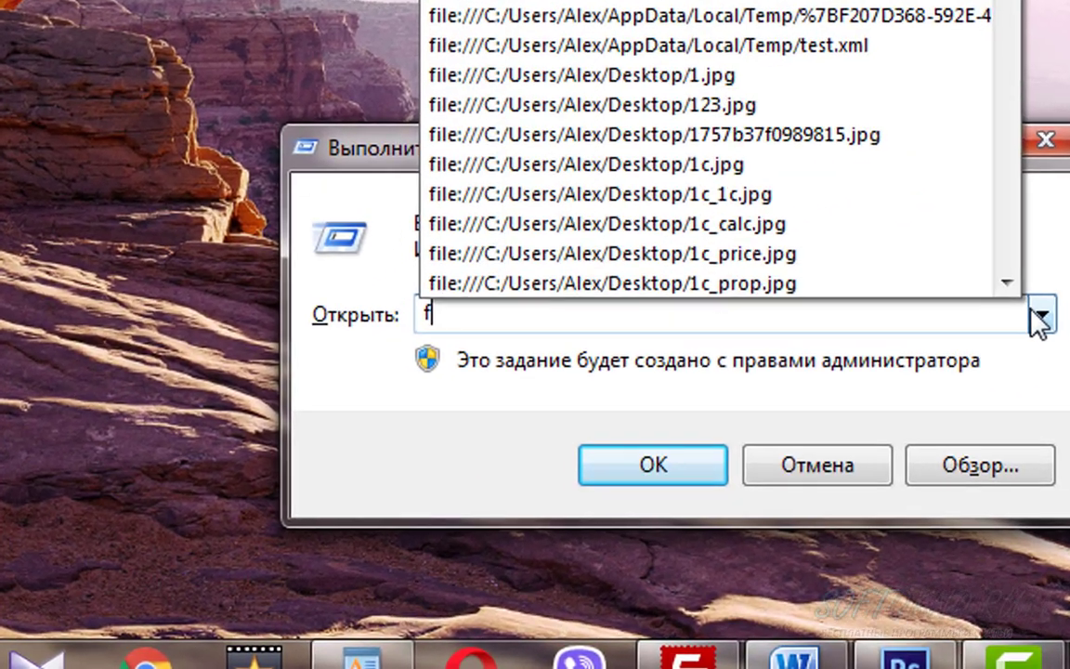
pyautogui.write('s')
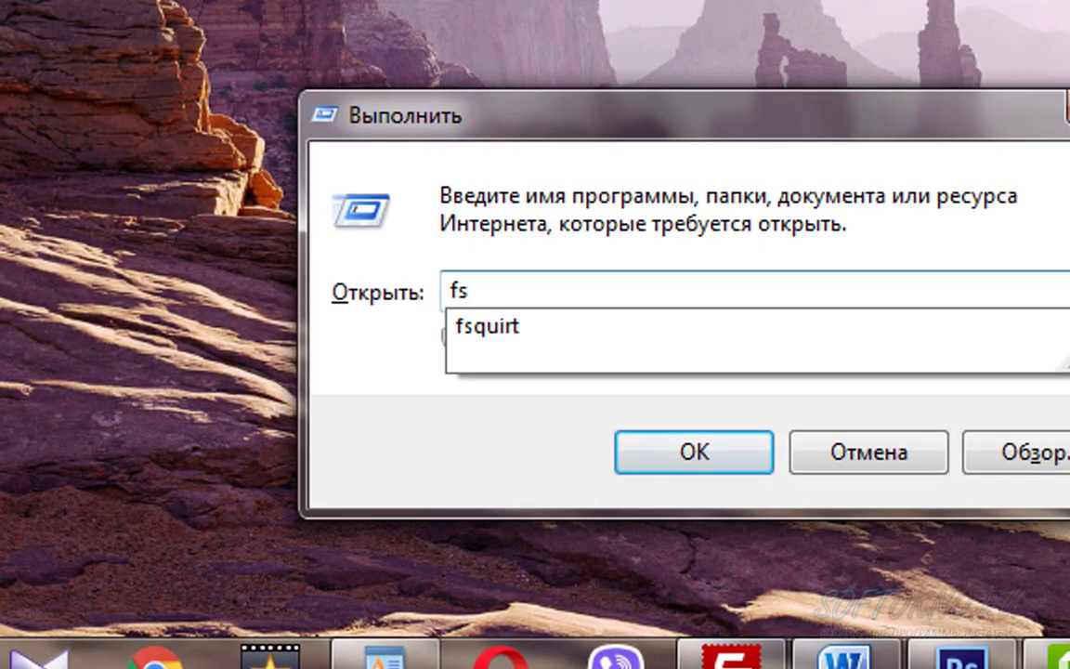
pyautogui.click(502, 332)
pyautogui.click(689, 453)
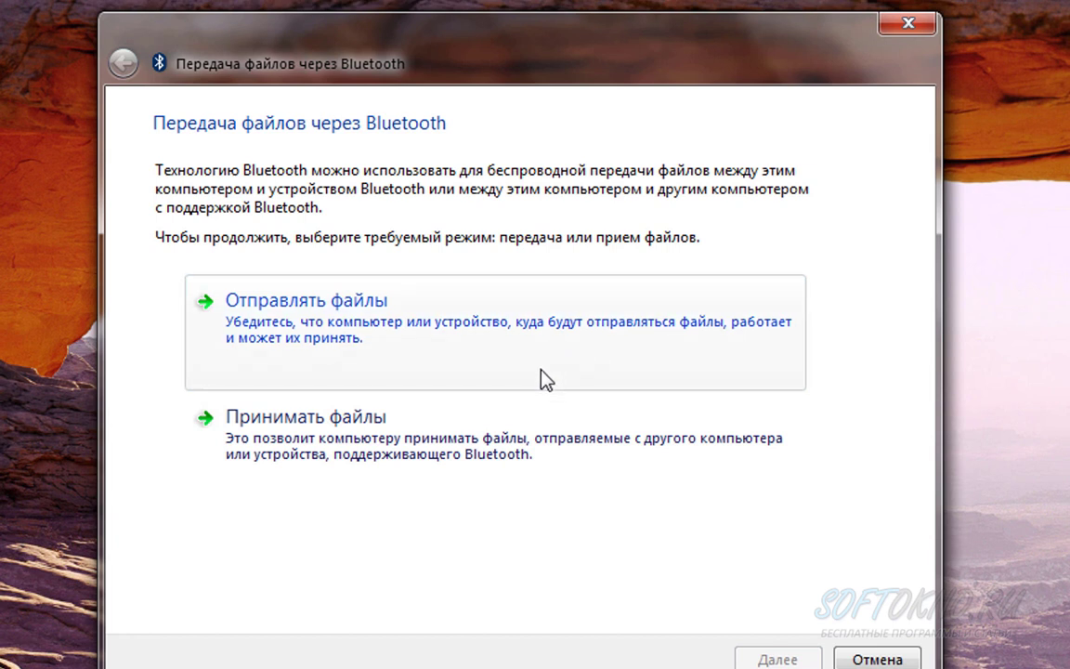
pyautogui.click(420, 444)
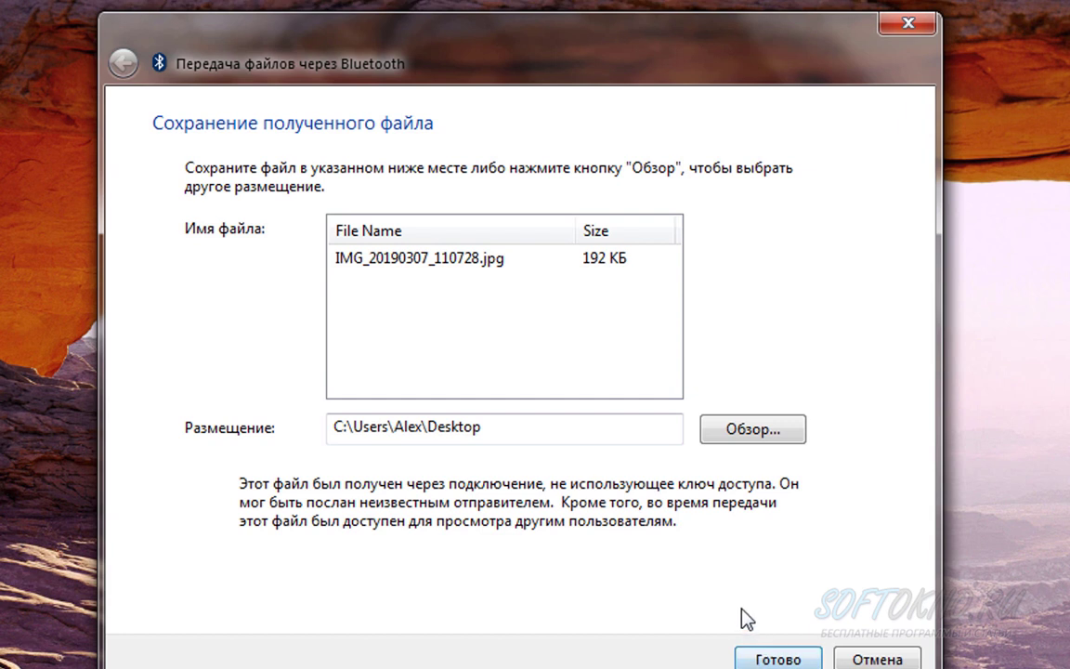
# Step: Save the received file IMG_20190307_110728.jpg to the desktop and open the picture to check it
pyautogui.click(388, 267)
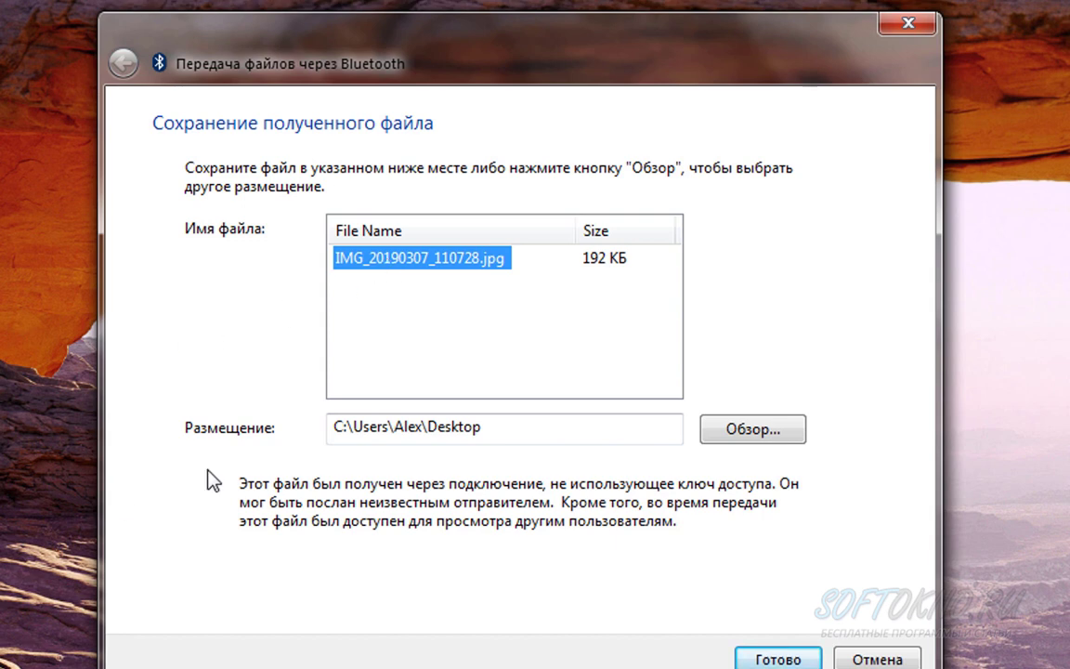
pyautogui.click(371, 430)
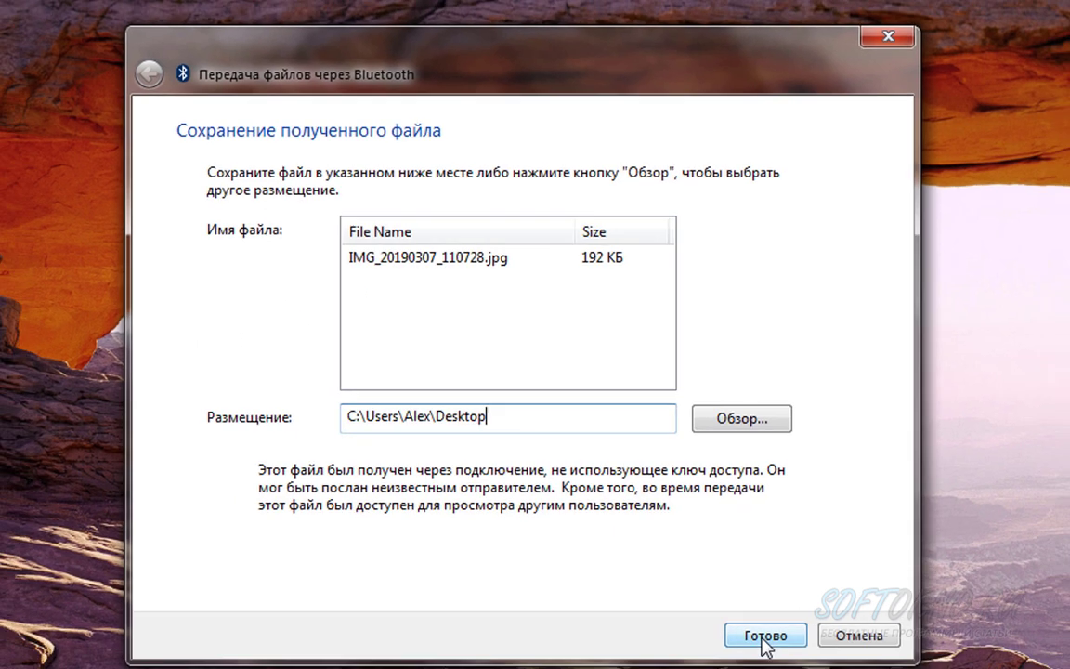
pyautogui.click(764, 635)
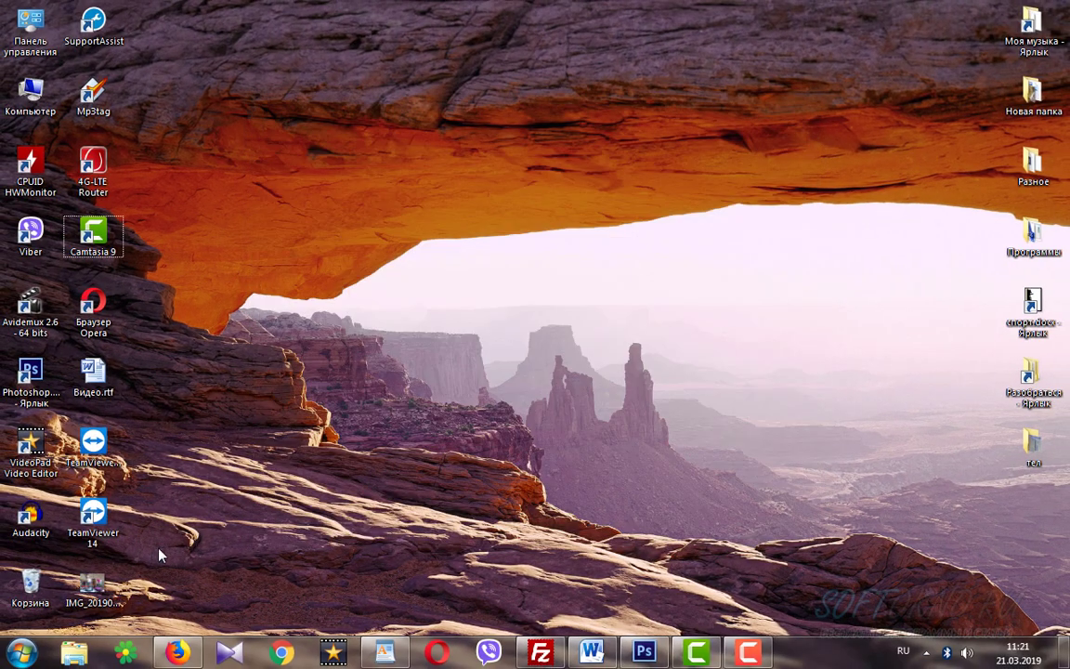
pyautogui.doubleClick(94, 583)
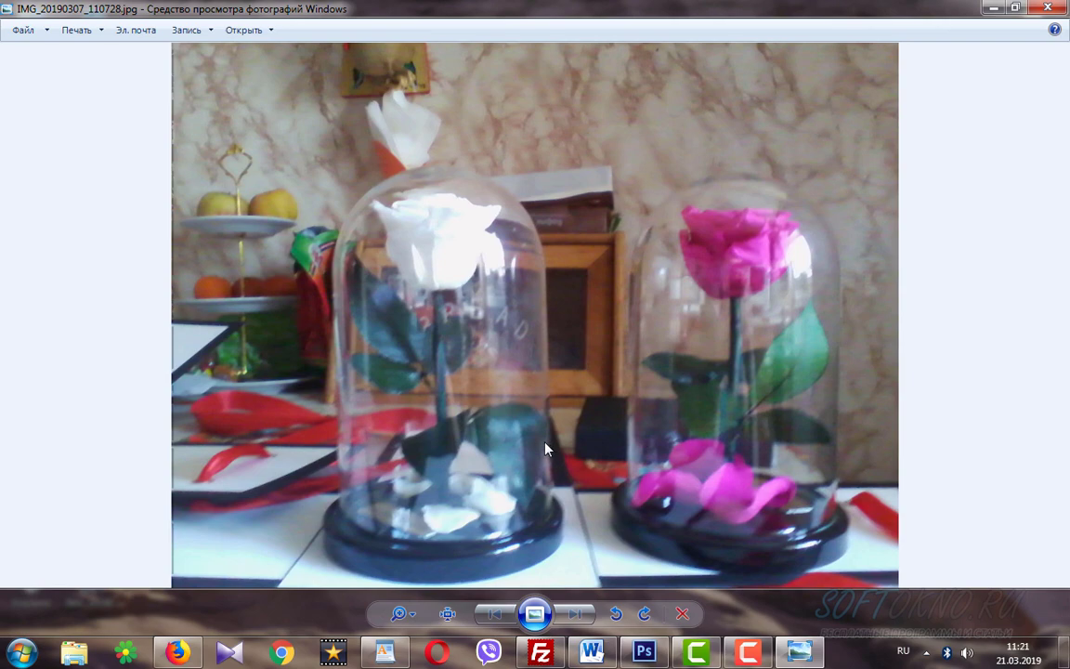
pyautogui.click(1049, 8)
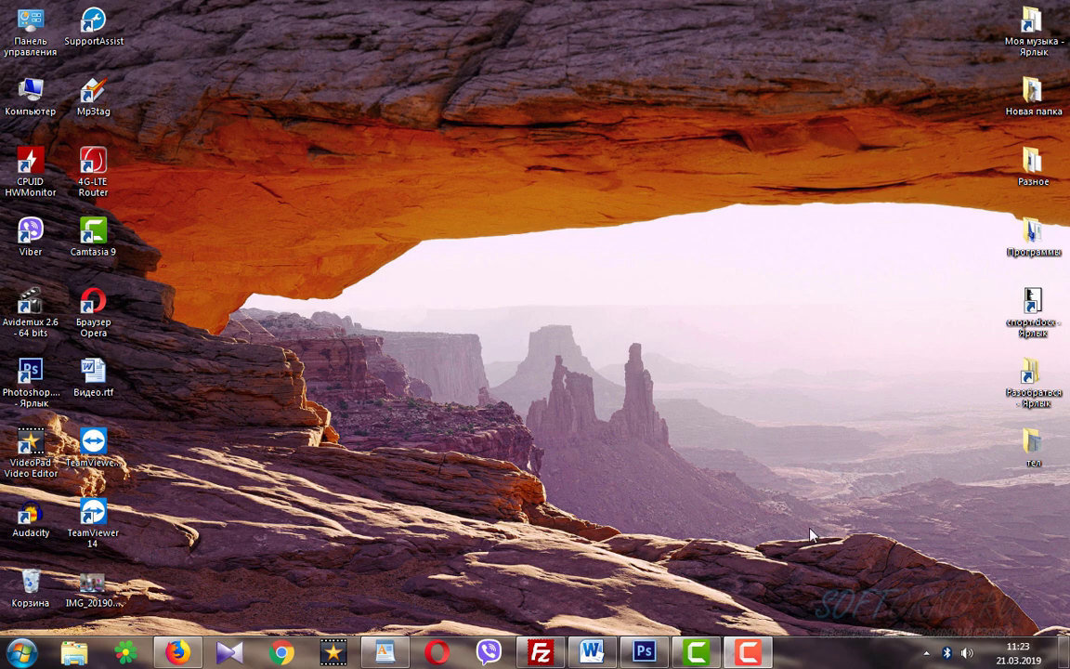
# Step: Start sending a file over Bluetooth and refresh the list of recipient devices, keeping the current Windows colour scheme
pyautogui.rightClick(946, 653)
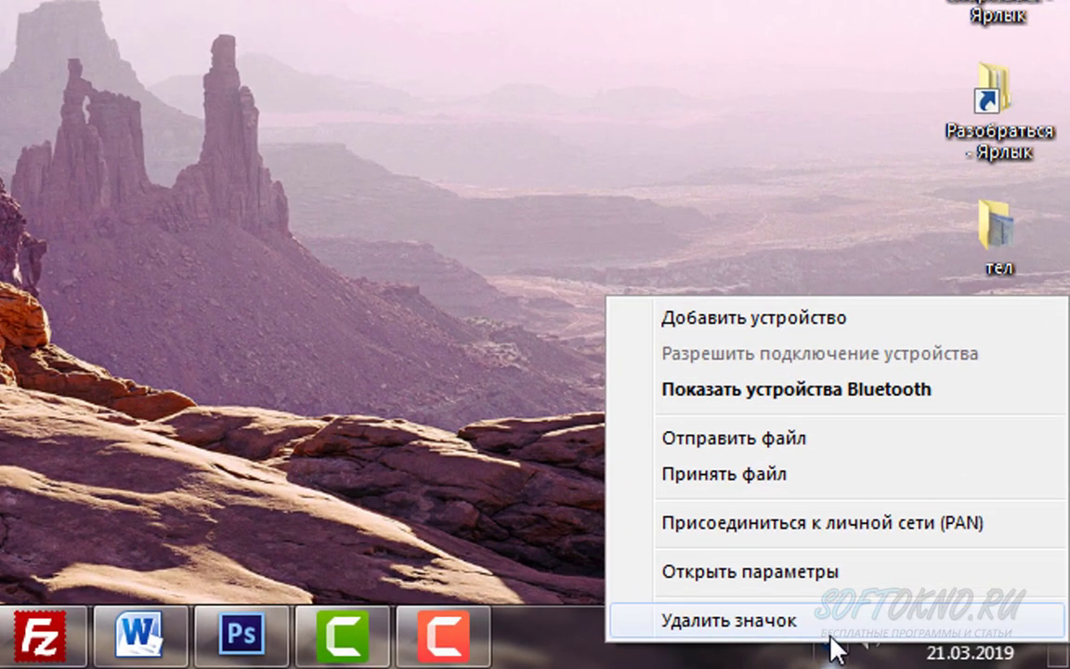
pyautogui.click(782, 445)
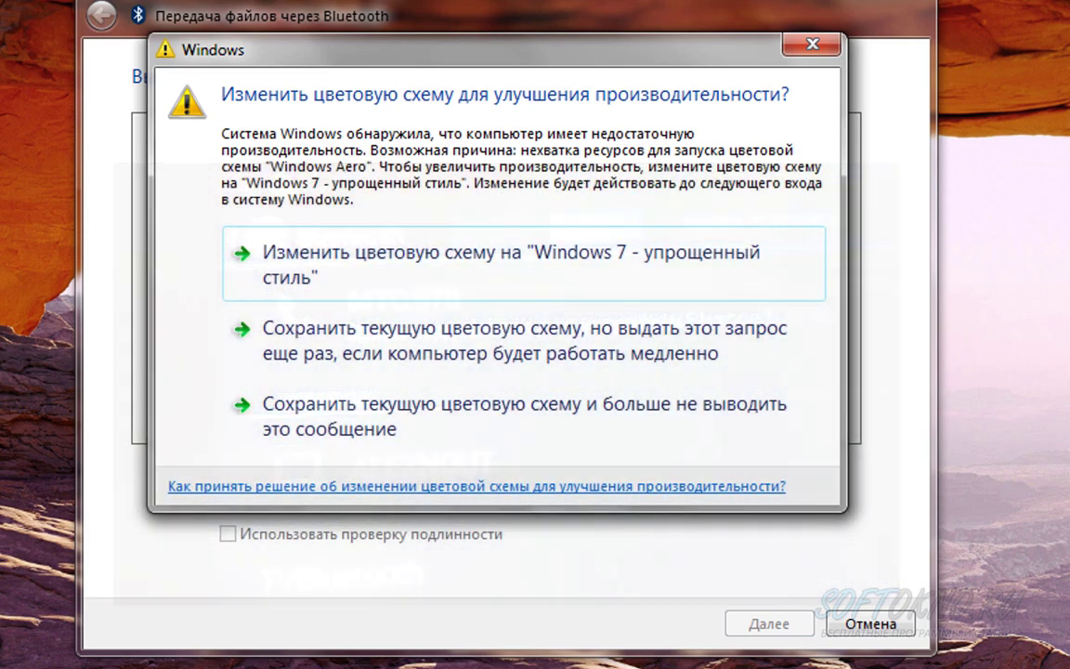
pyautogui.click(309, 341)
pyautogui.rightClick(309, 333)
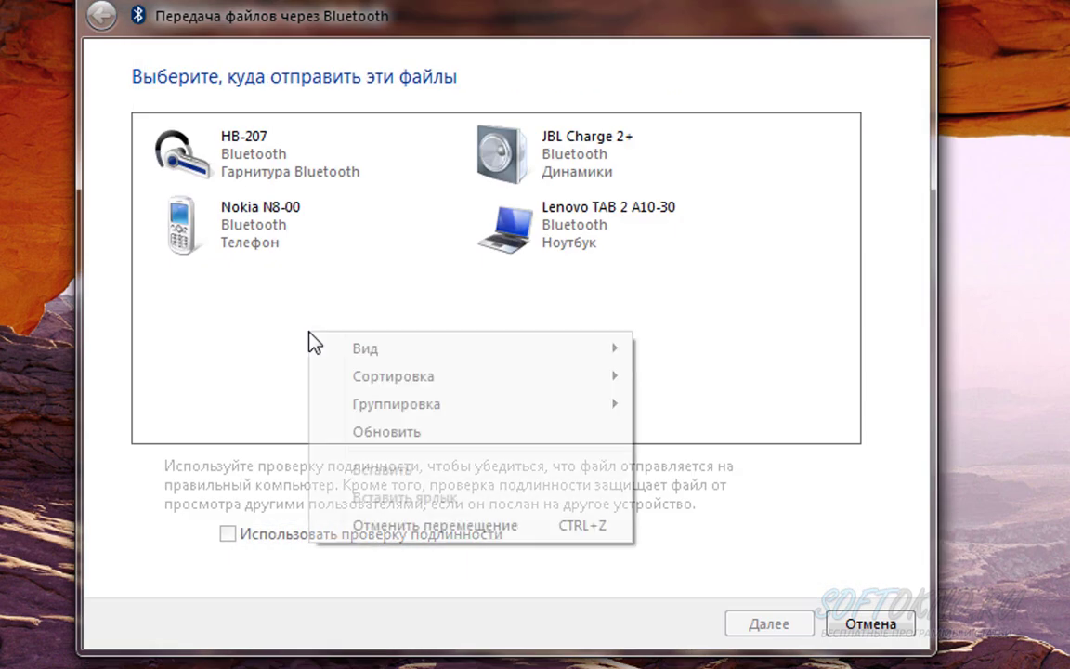
pyautogui.click(402, 449)
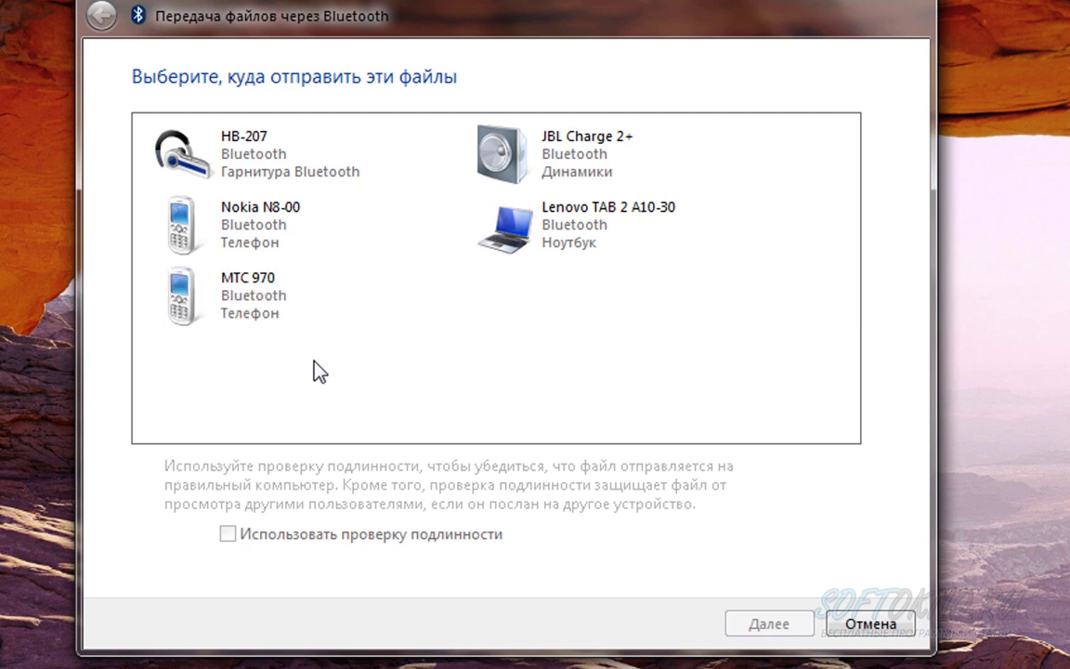
# Step: Choose the MTC 970 phone as recipient with authentication enabled and send it the desktop picture IMG_20190307_110728.jpg
pyautogui.click(223, 312)
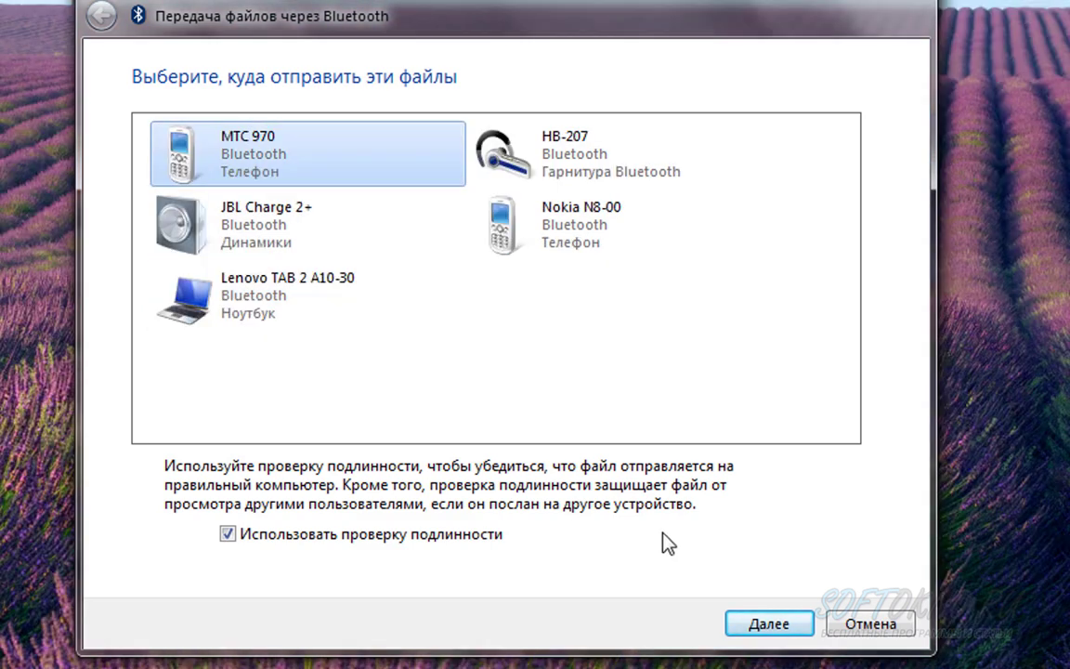
pyautogui.click(752, 625)
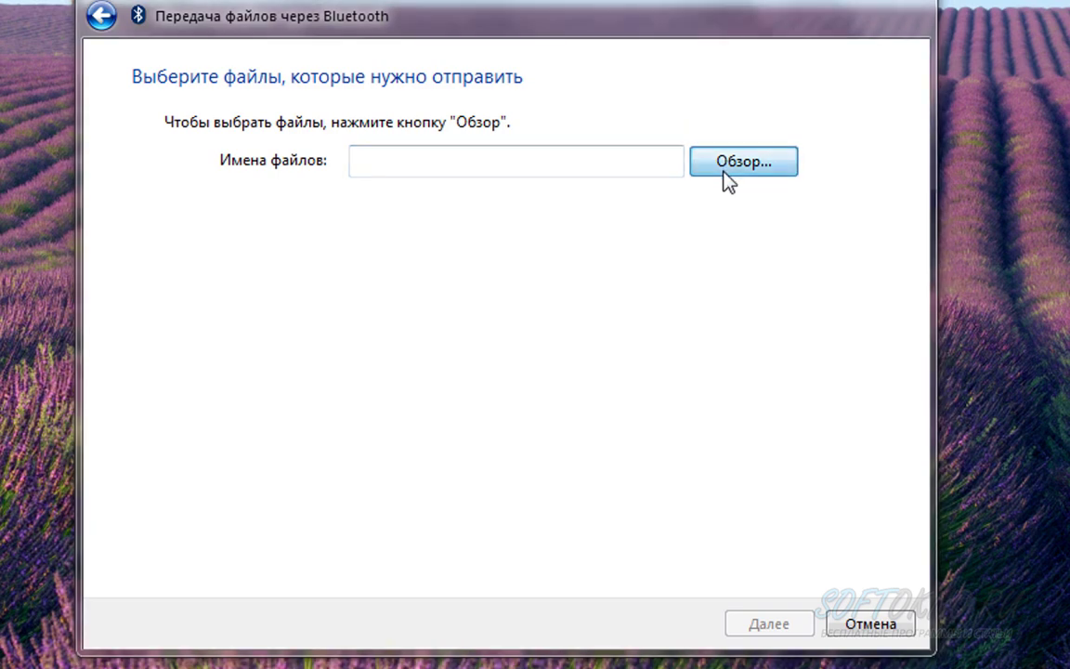
pyautogui.click(721, 169)
pyautogui.moveTo(876, 174); pyautogui.dragTo(852, 388)
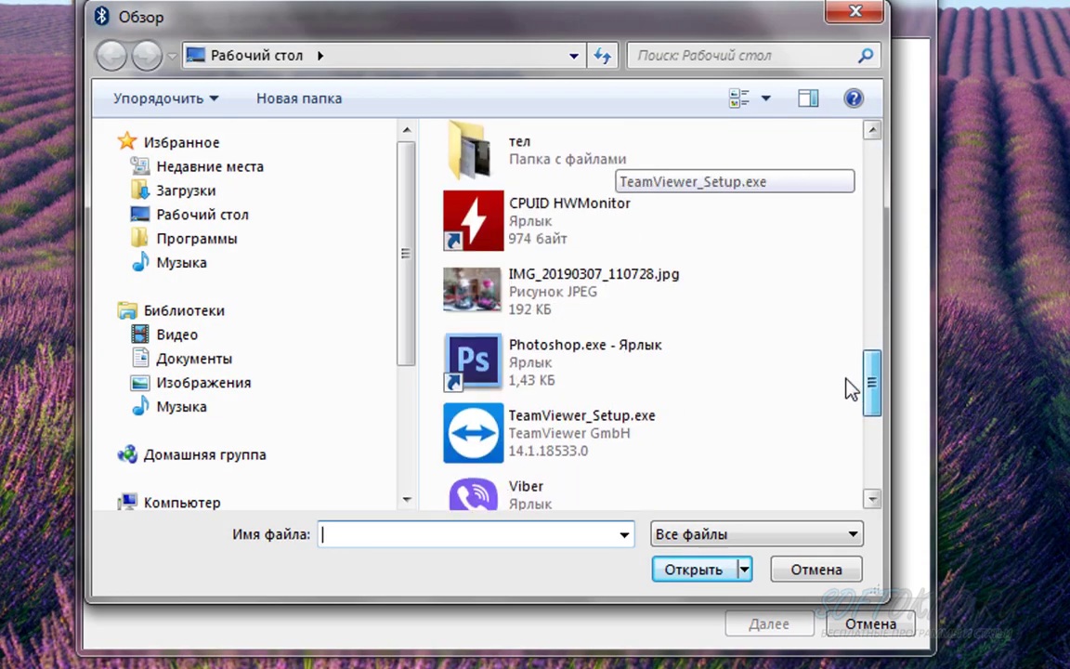
pyautogui.doubleClick(539, 295)
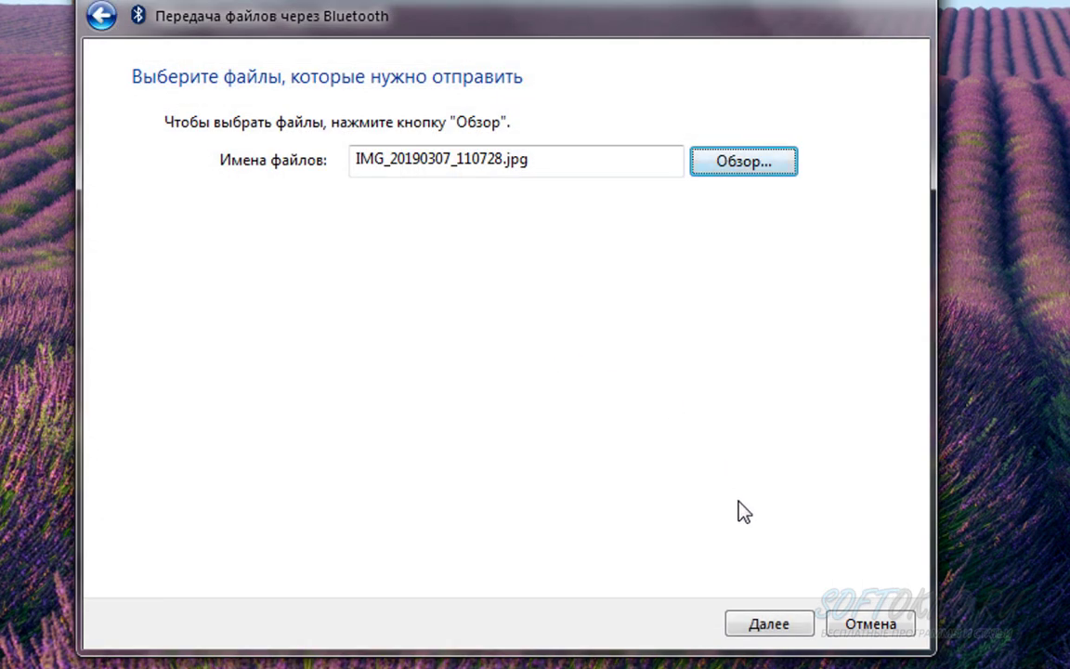
pyautogui.click(765, 628)
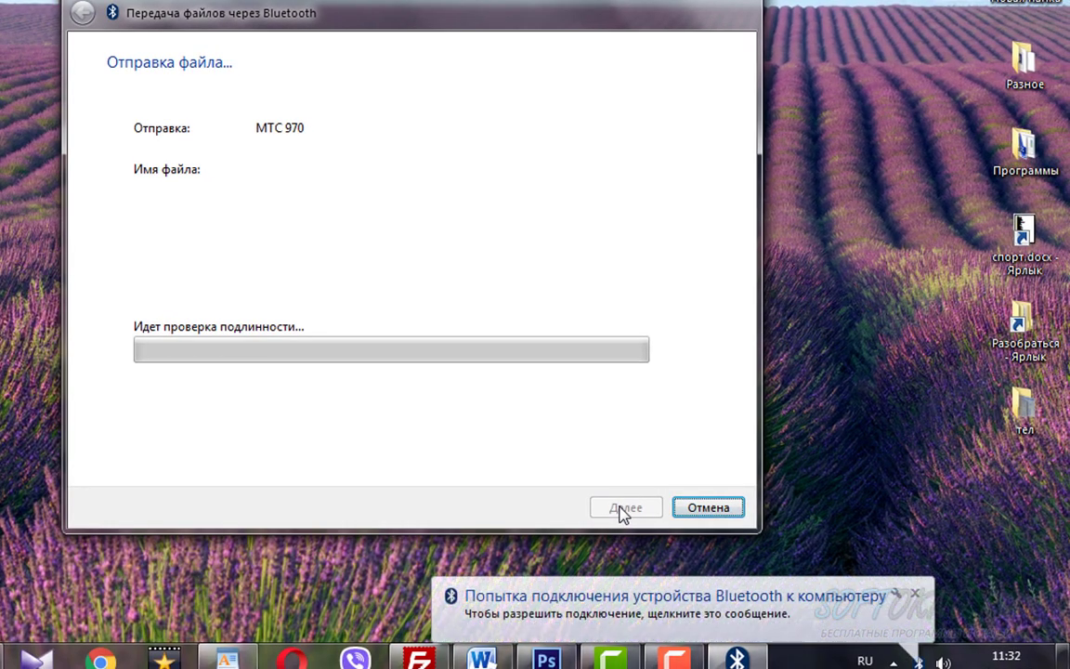
# Step: Allow the MTC 970 to pair by confirming that the connection codes match, and finish the device and file transfer wizards
pyautogui.click(539, 609)
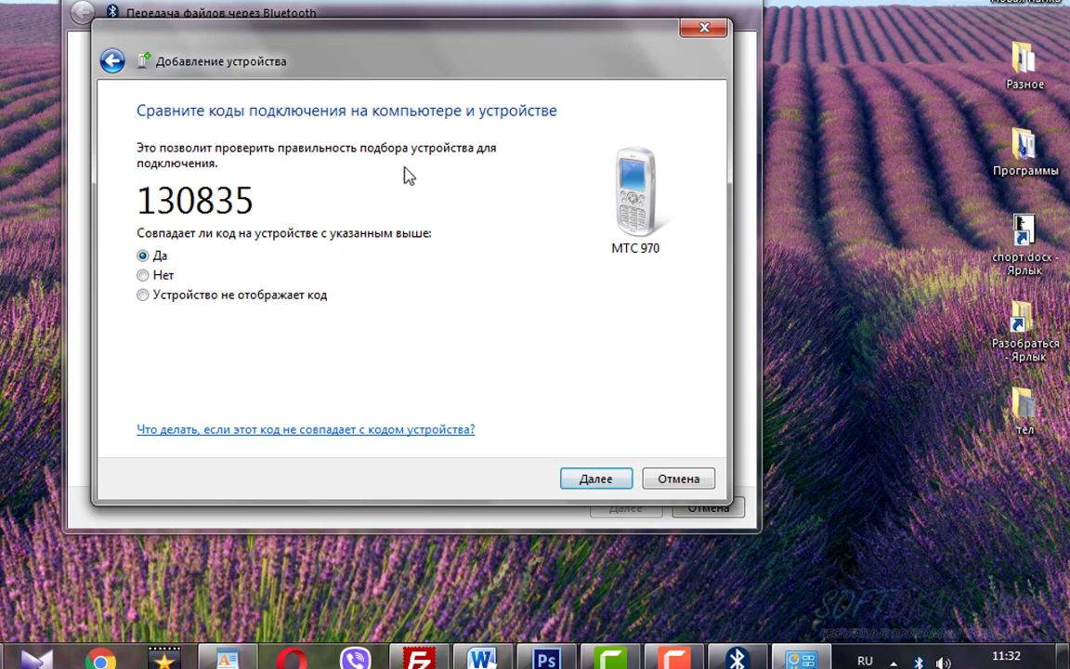
pyautogui.click(596, 481)
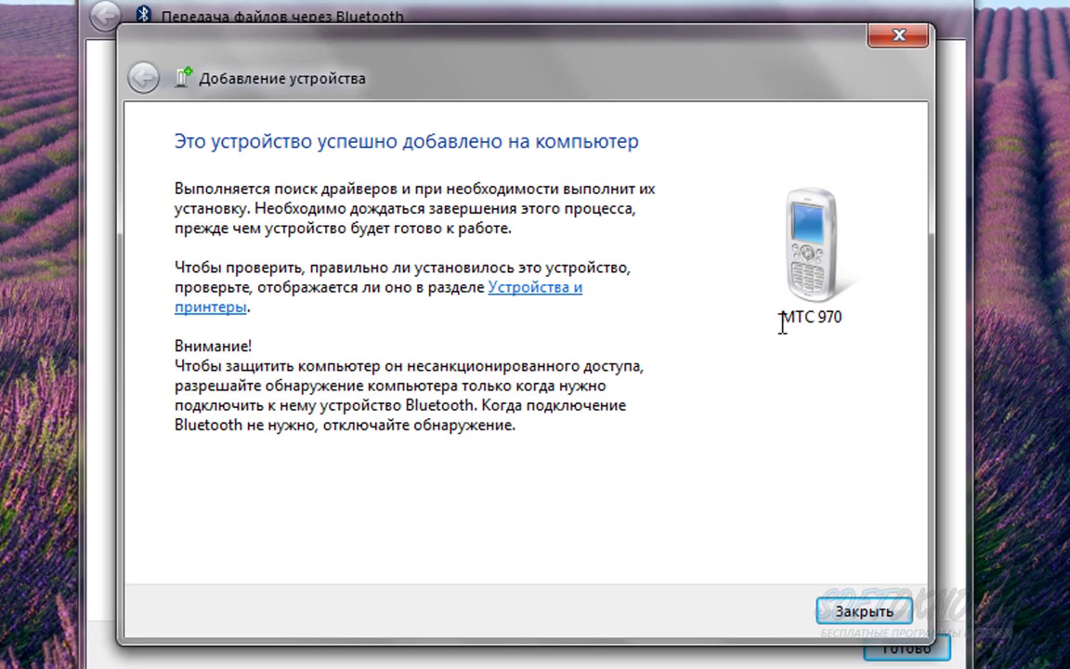
pyautogui.click(854, 615)
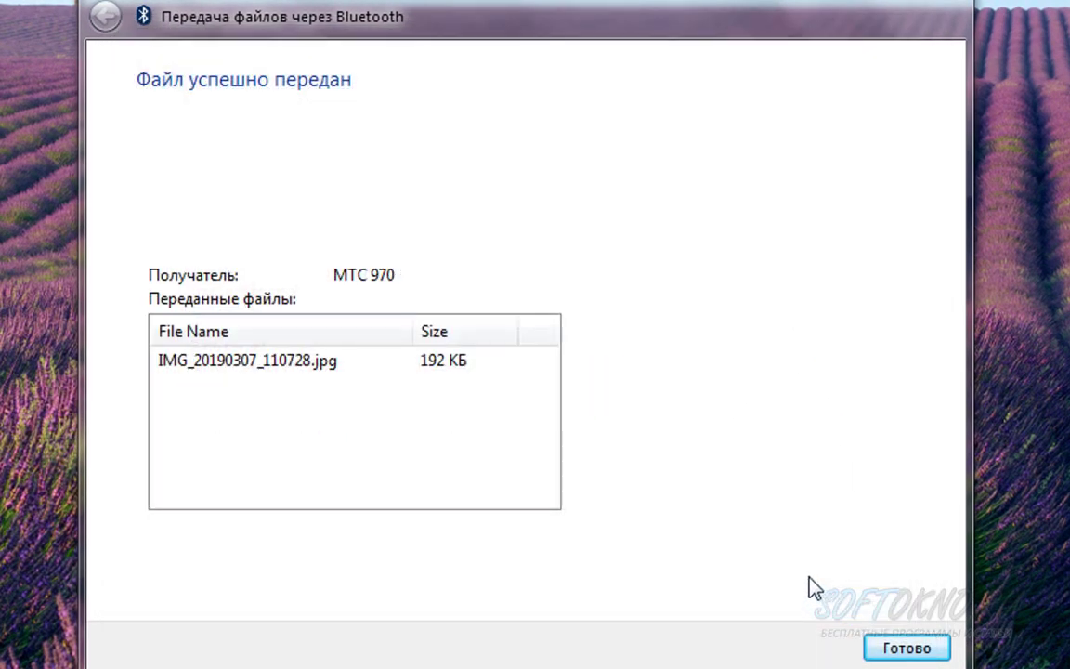
pyautogui.click(248, 364)
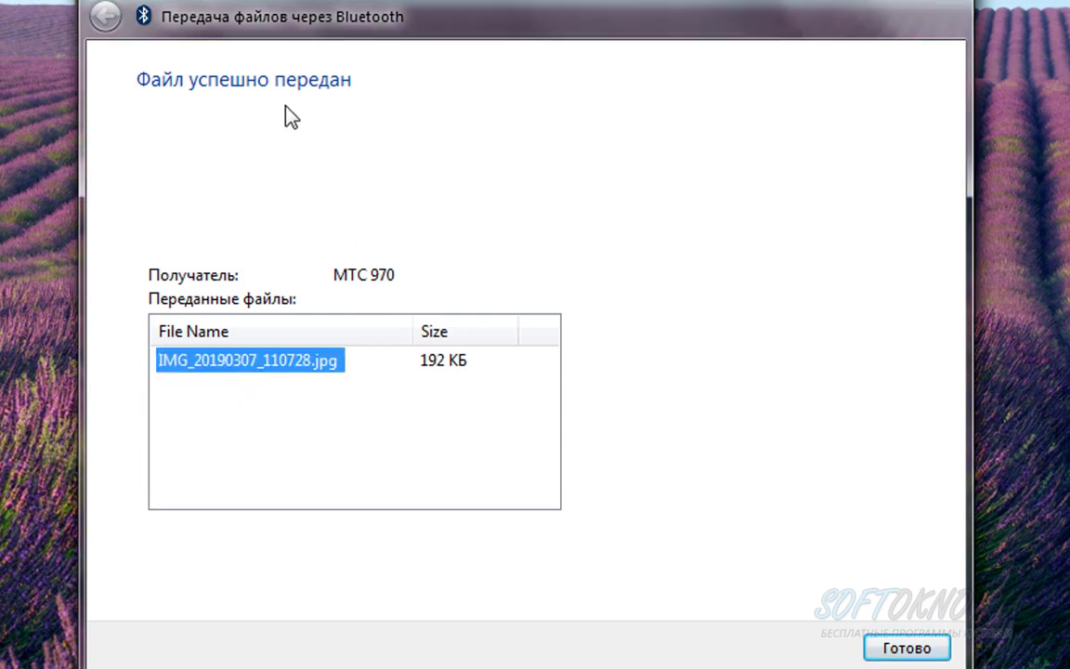
pyautogui.click(895, 645)
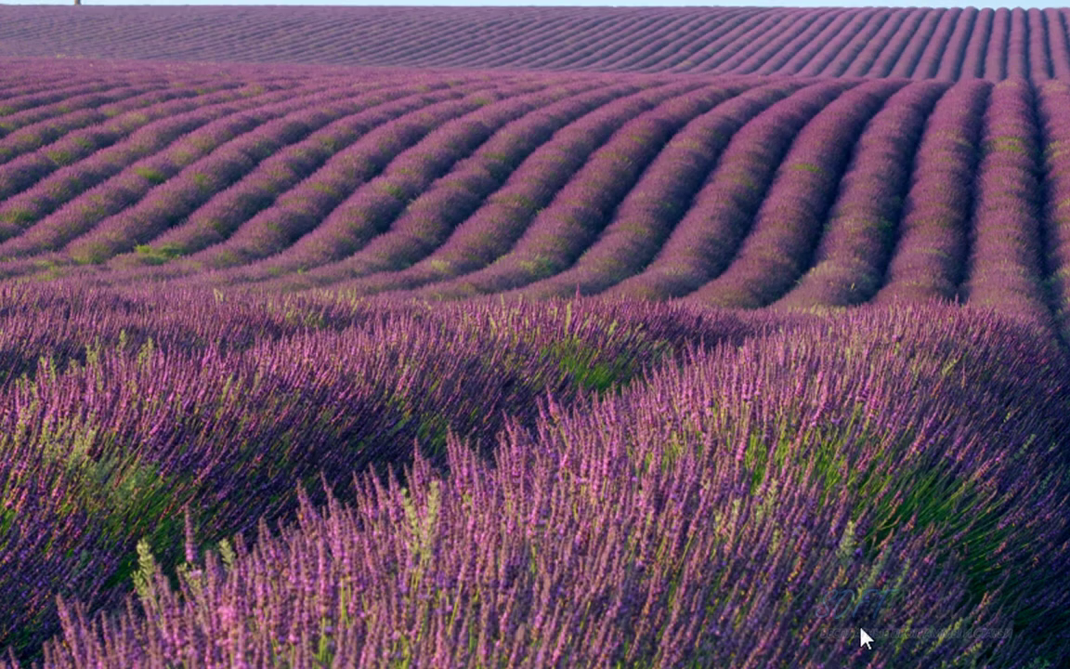